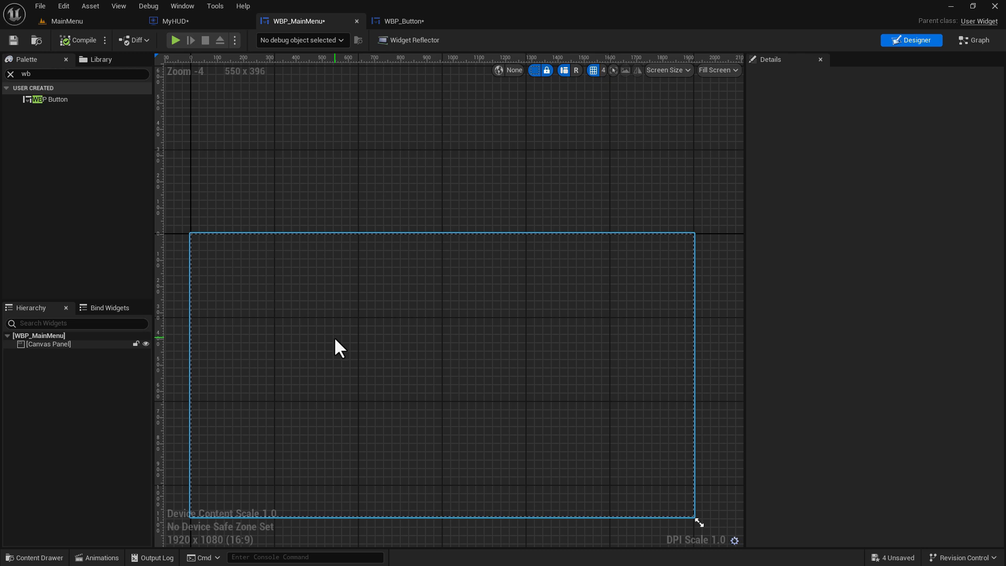
Add a Scale Box to the Canvas Panel and nest a Background Blur inside it
click(62, 75)
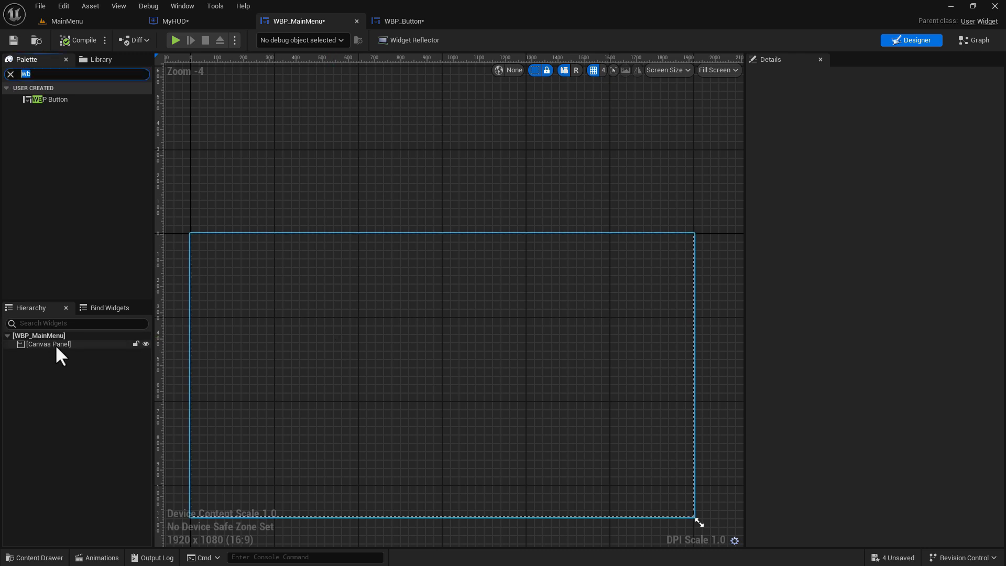
text(scale)
drag(53, 99, 70, 344)
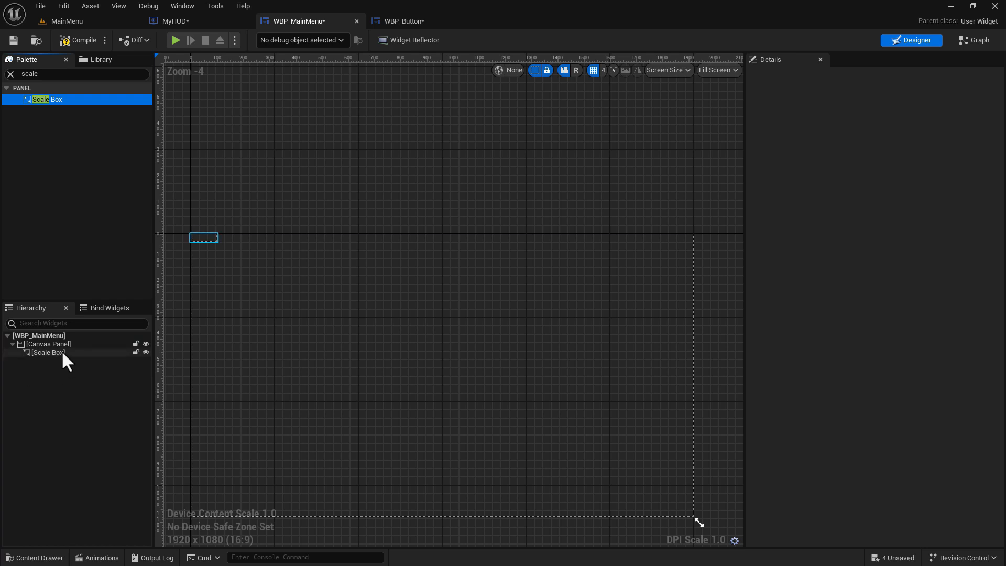
click(31, 75)
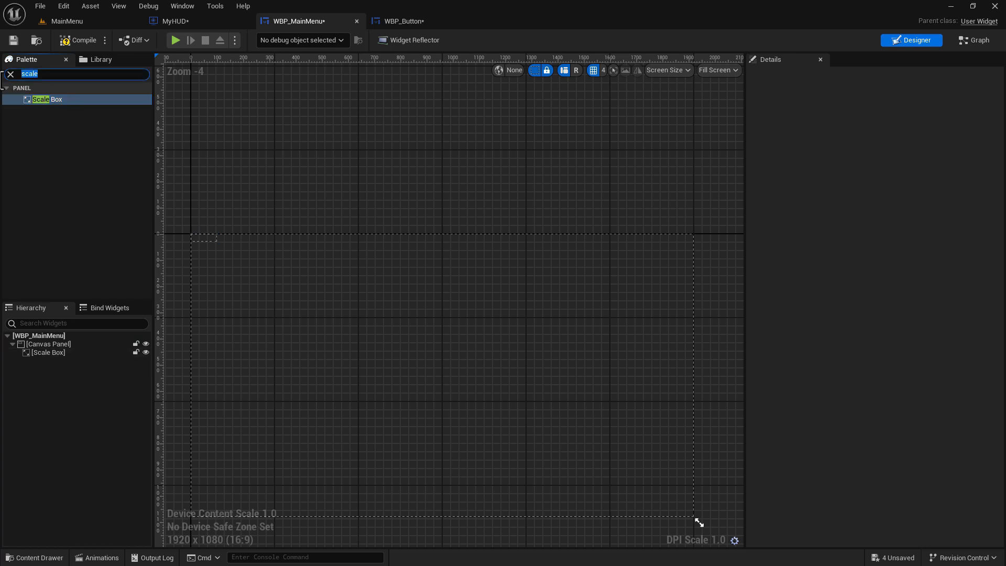
key(BackSpace)
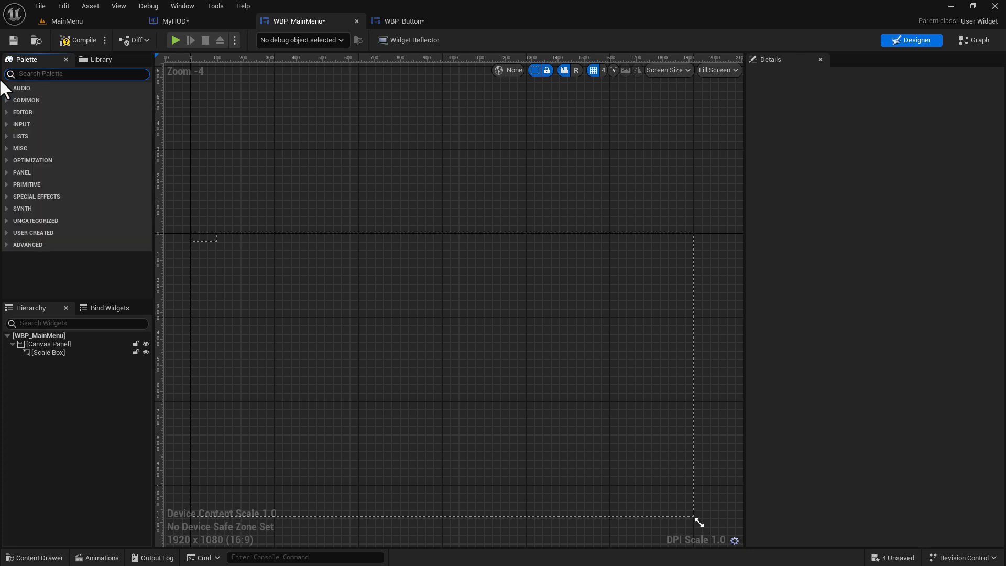
text(back)
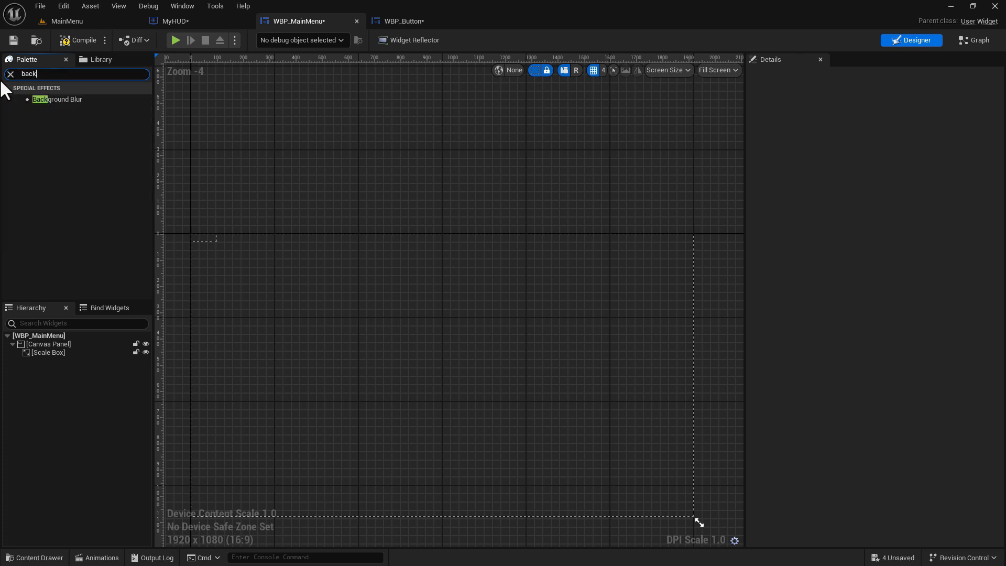
drag(53, 98, 57, 351)
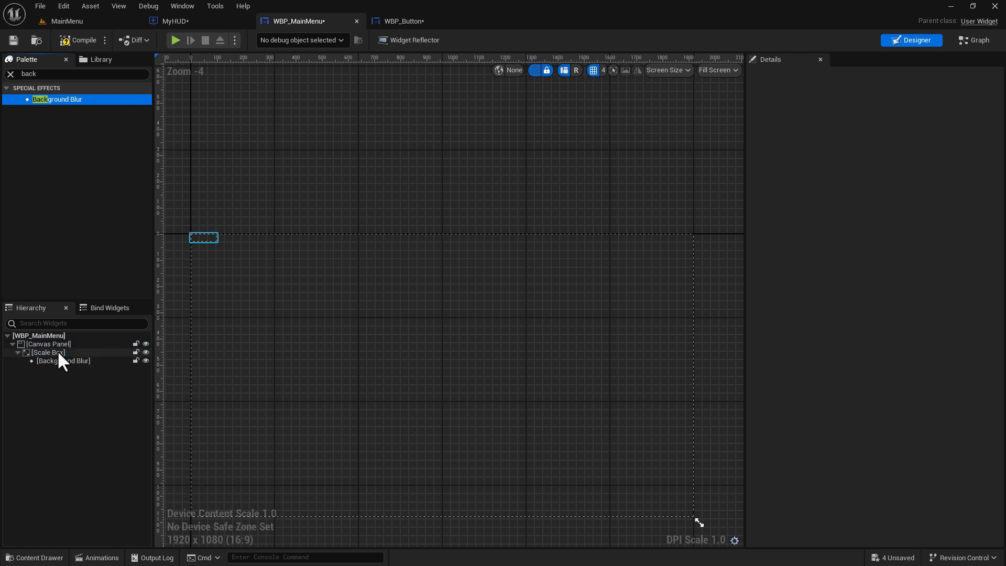
Nest a Vertical Box inside the Background Blur and add a Text widget to it
click(68, 74)
text(verti)
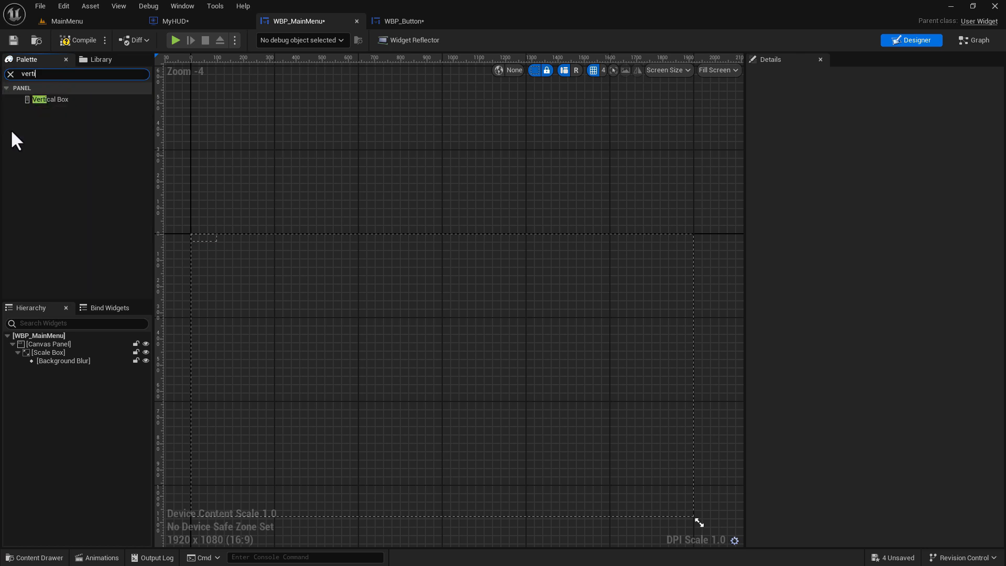
drag(31, 99, 73, 364)
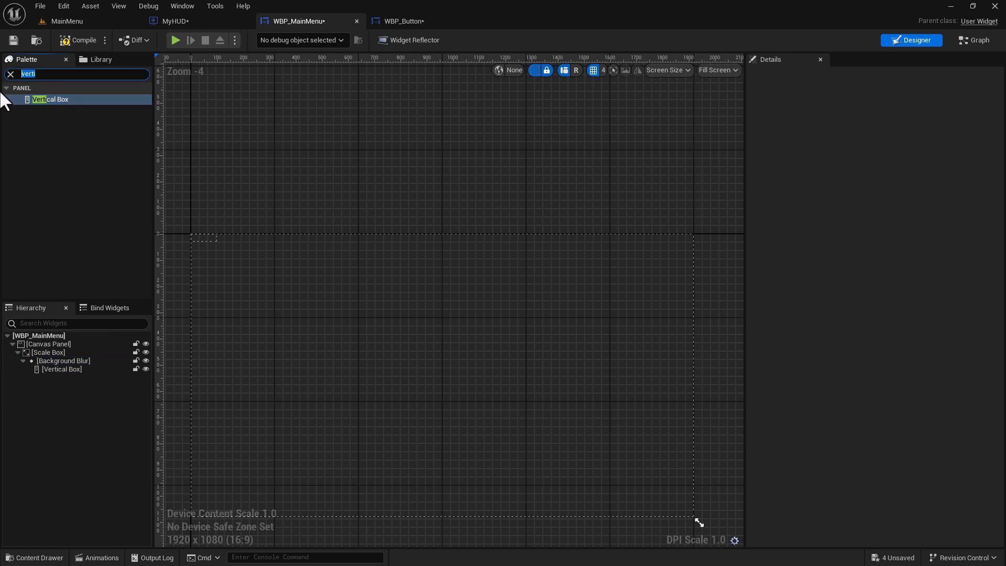
text(text)
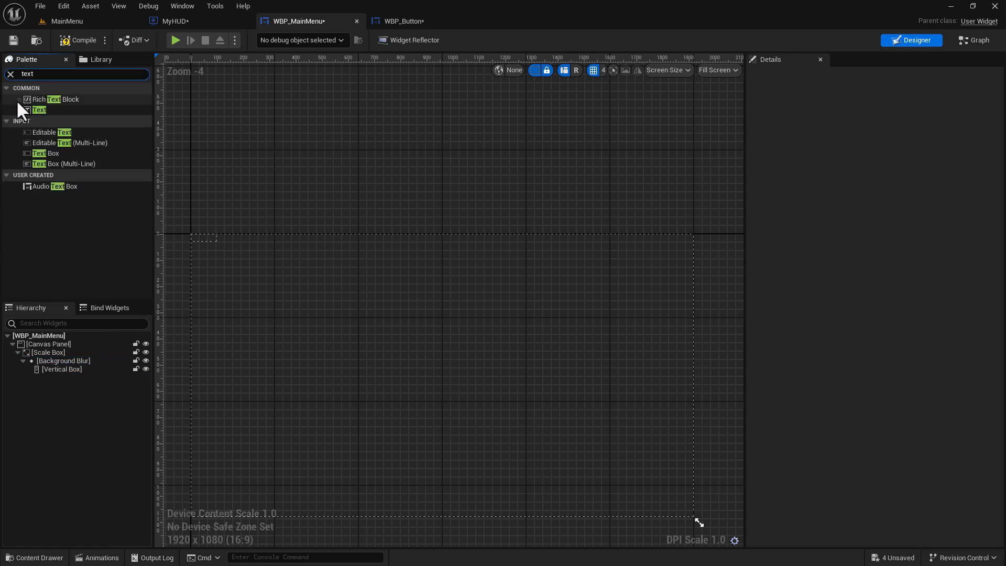
drag(32, 110, 63, 212)
drag(70, 382, 77, 366)
Add a Size Box to the Vertical Box below the text and nest an Image inside it
click(31, 74)
text(size)
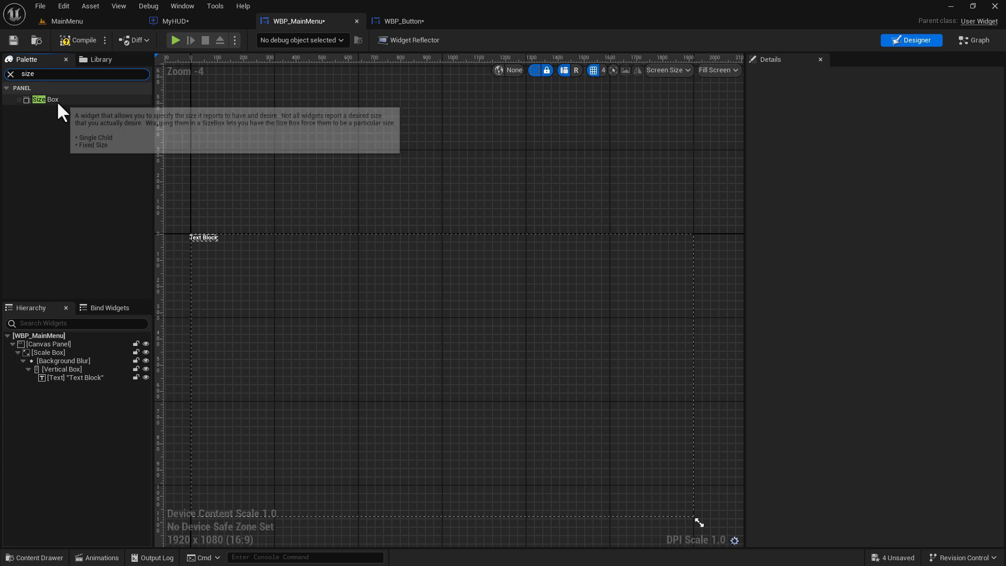
drag(56, 100, 97, 368)
click(45, 74)
text(image)
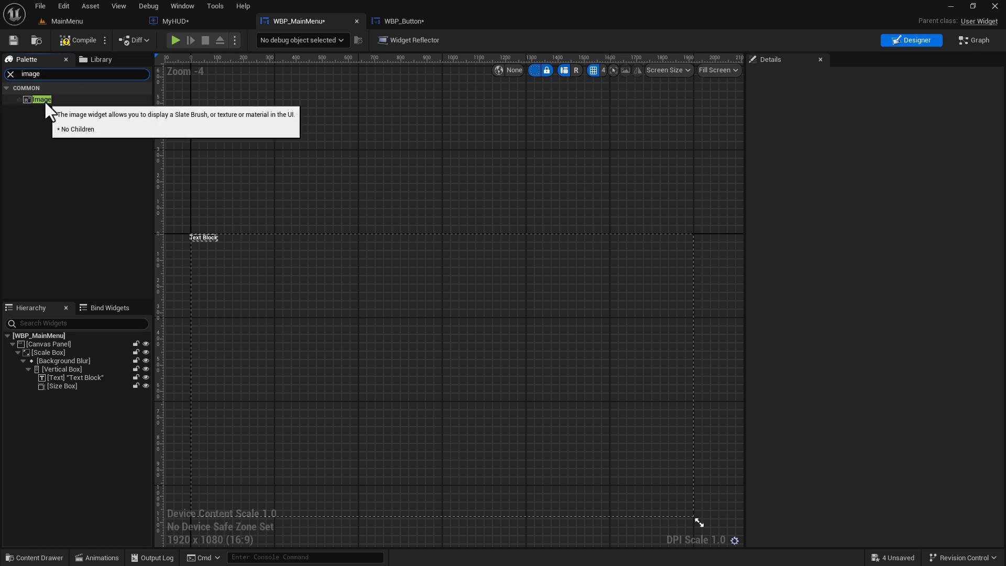
drag(44, 100, 66, 387)
Add a WBP Button to the Vertical Box and duplicate it three times
text(wb)
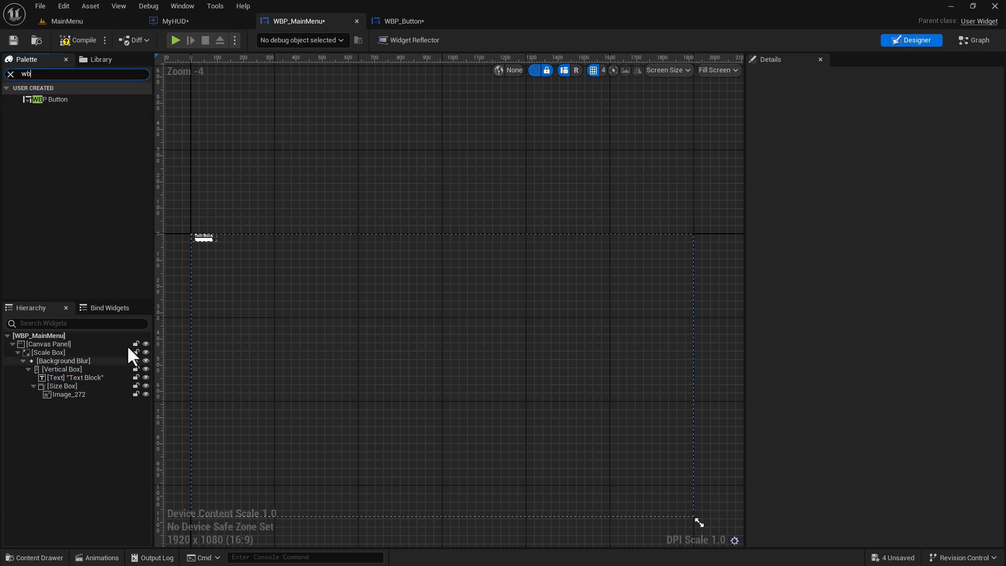
drag(55, 97, 65, 370)
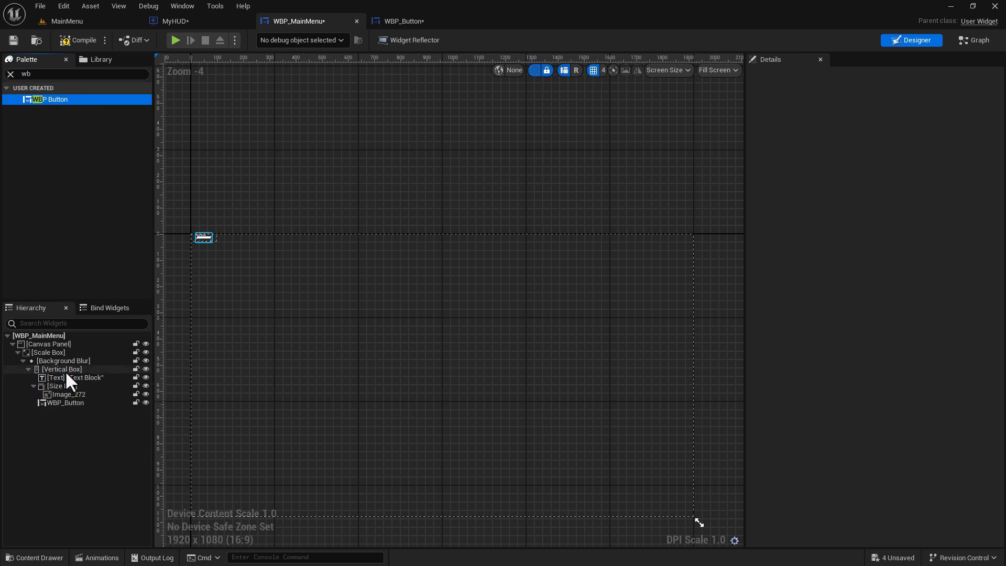
click(55, 402)
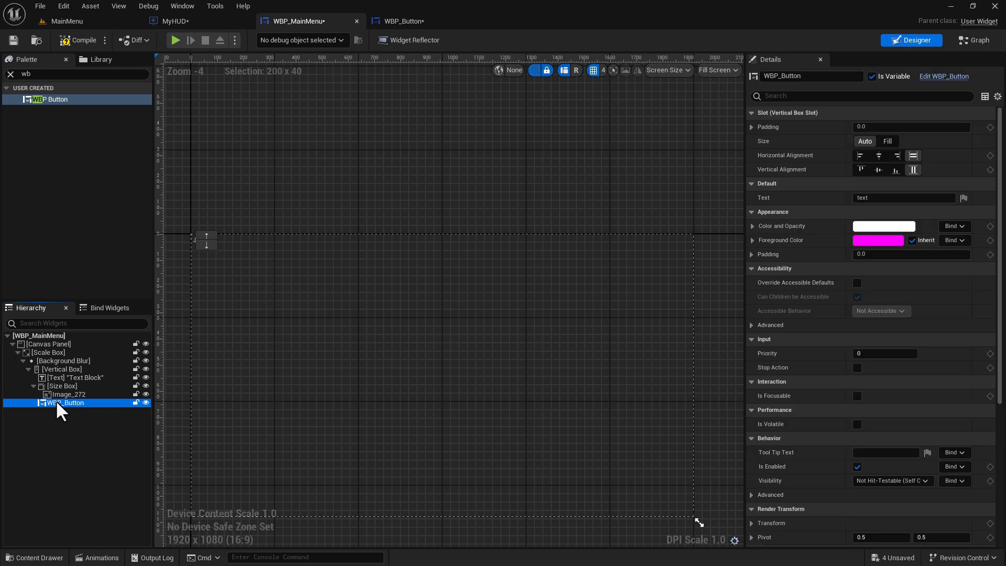
key(ctrl+d)
key(ctrl+d)
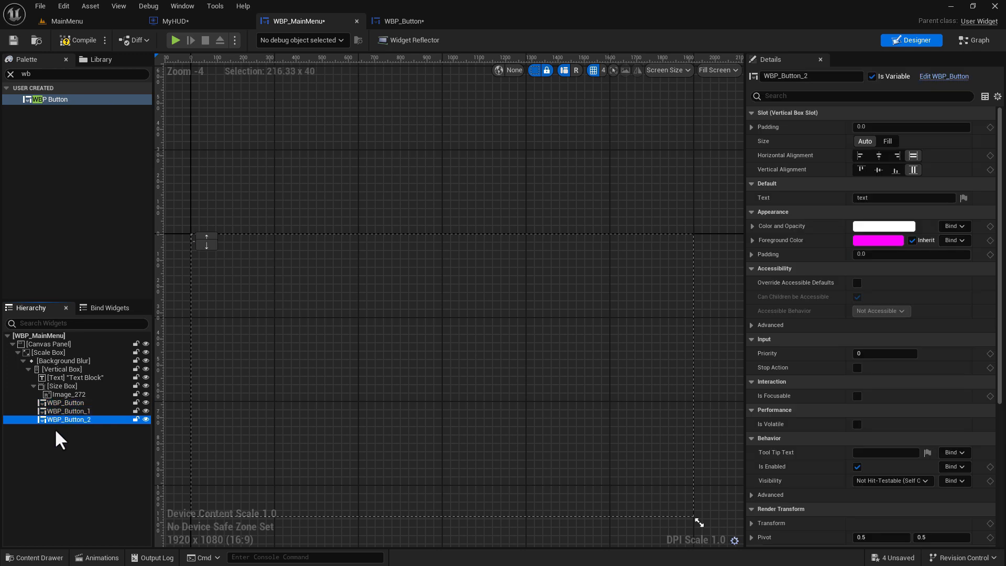
key(ctrl+d)
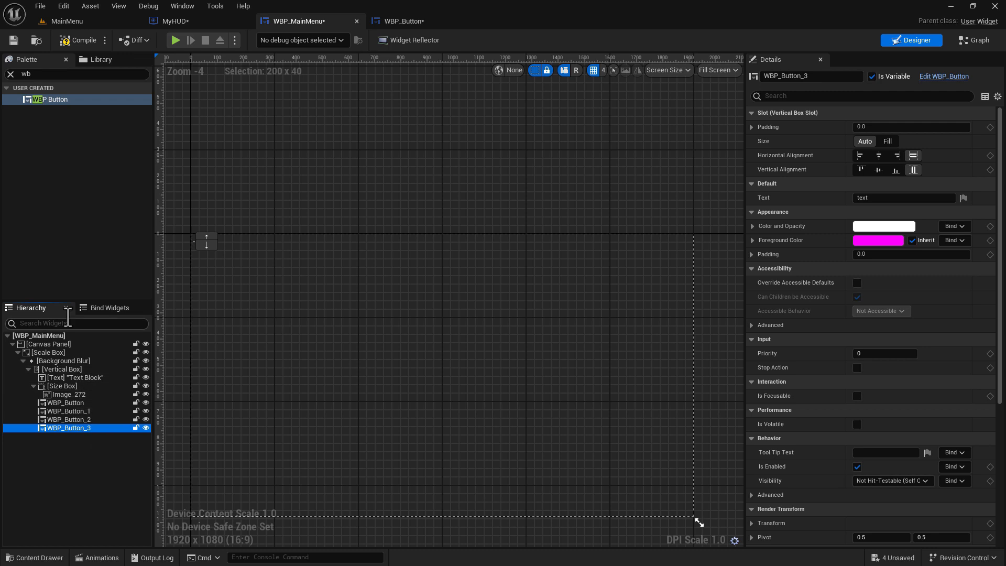
Enable Size To Content on the Scale Box and rename it as Main1
click(68, 354)
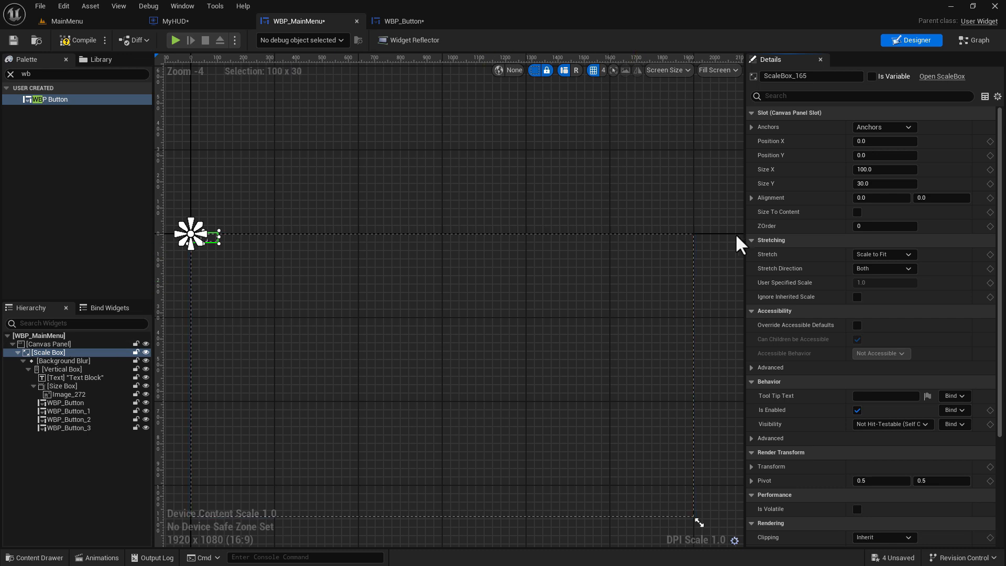
right_drag(359, 321, 460, 365)
scroll(445, 361, up, 3)
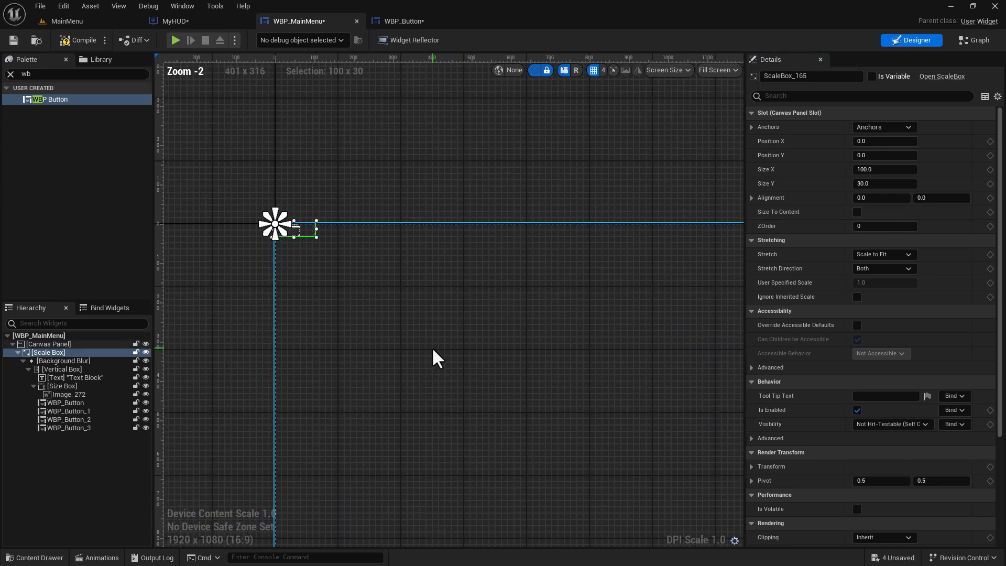
click(858, 213)
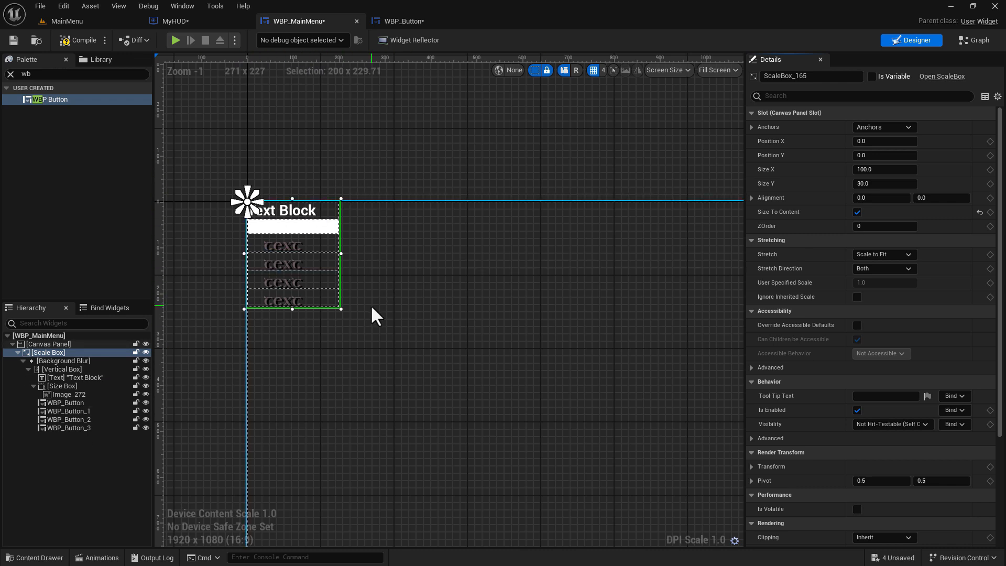
click(816, 78)
drag(817, 80, 709, 82)
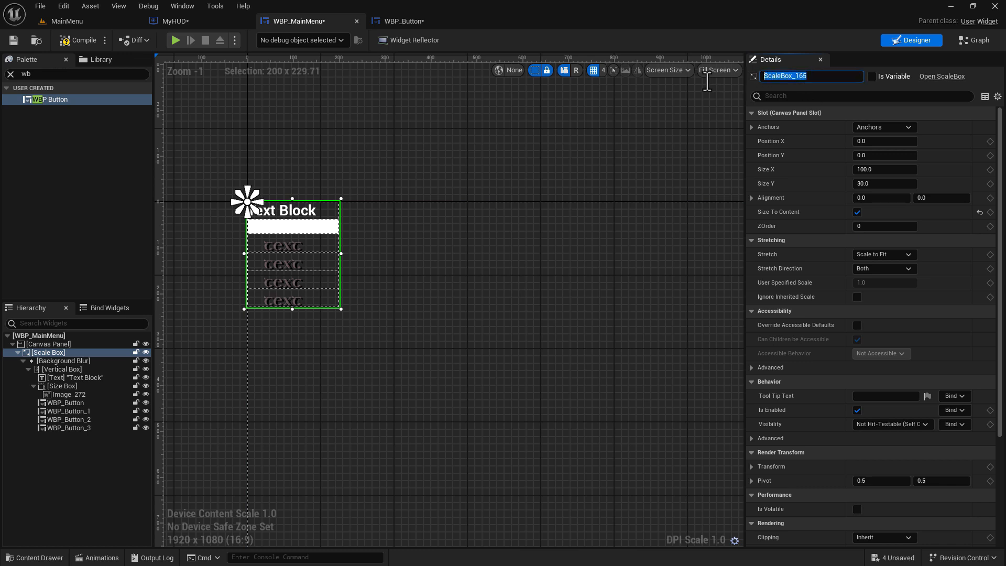
text(Main1)
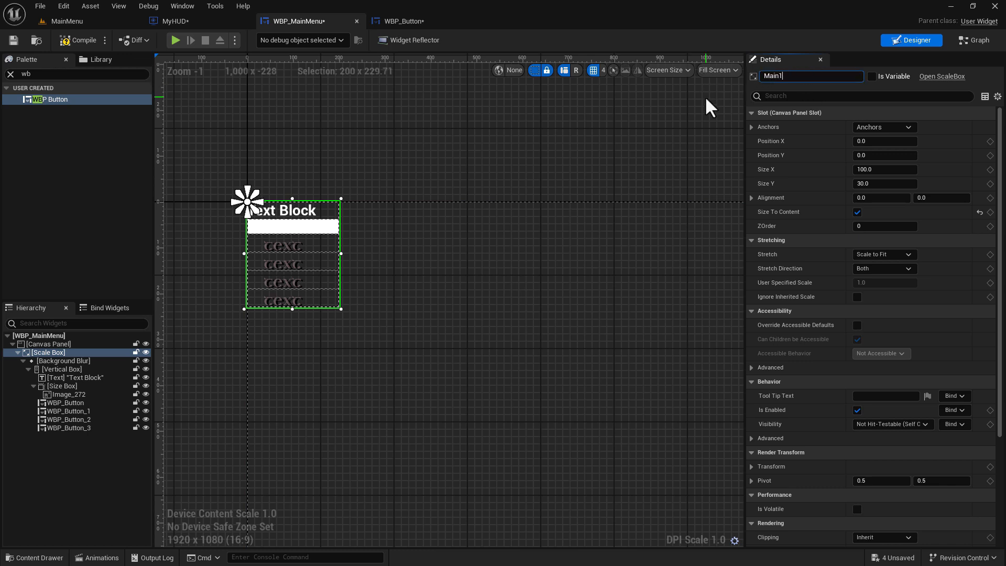
key(Return)
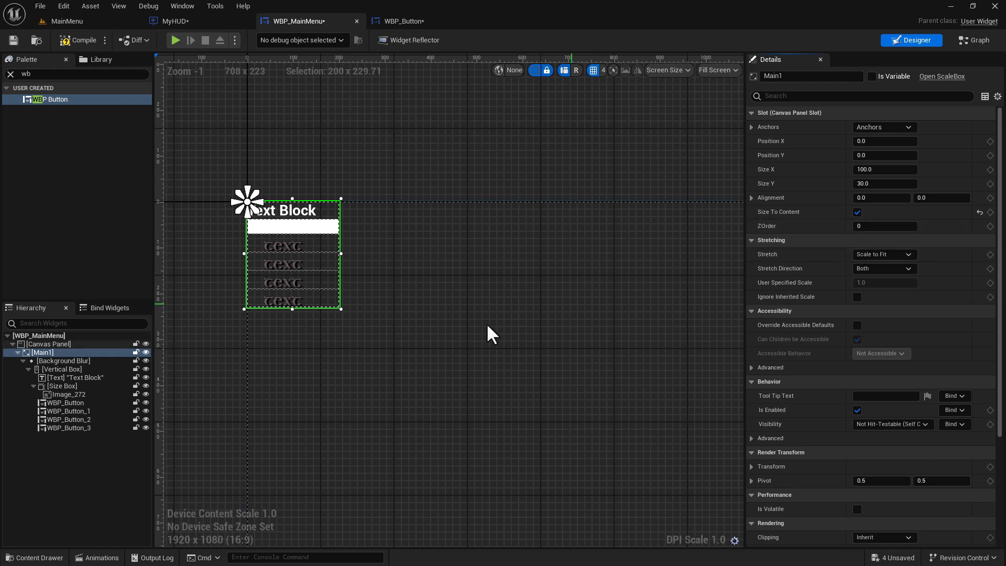
Set the Background Blur's blur strength to 15
click(88, 361)
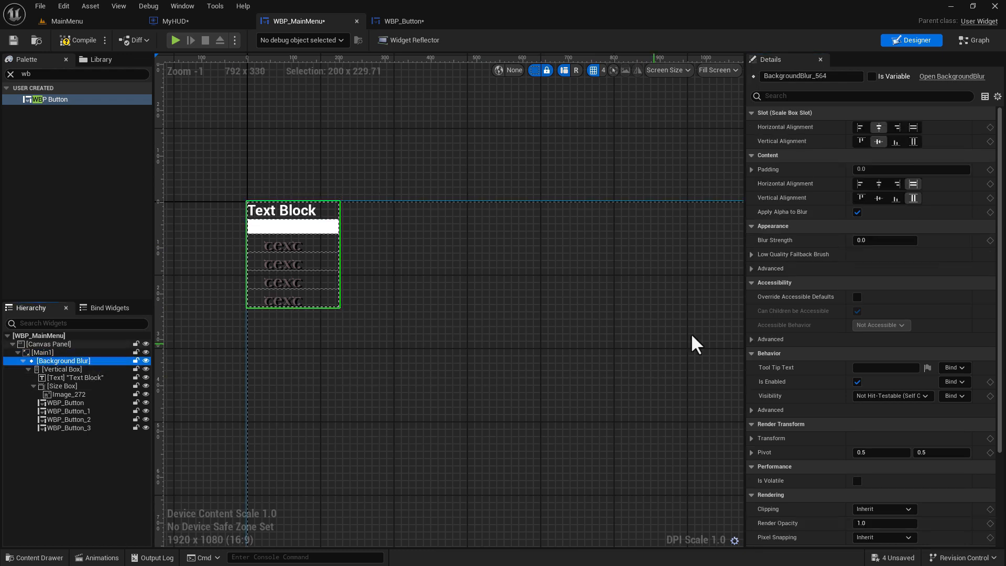
click(879, 242)
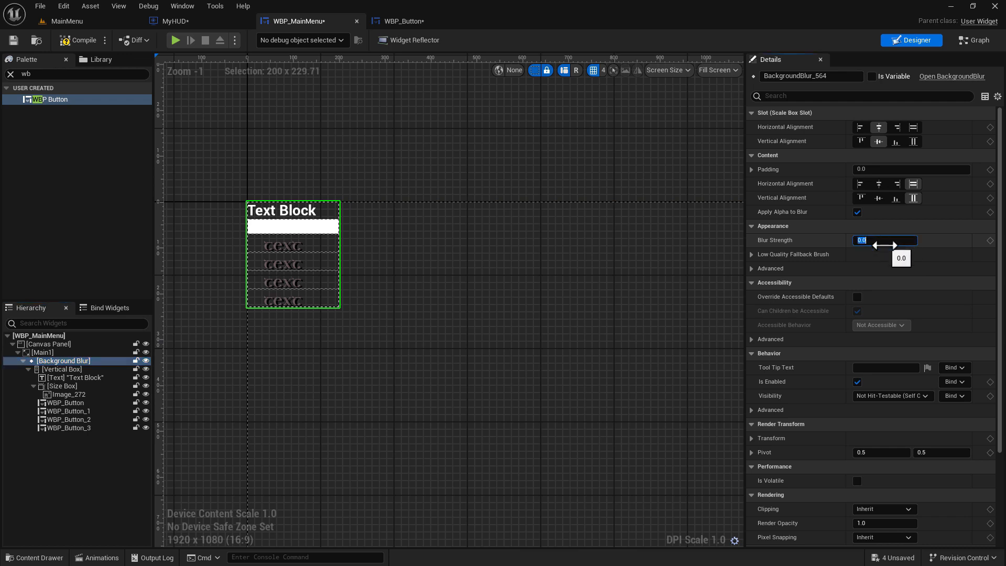
text(15)
key(Return)
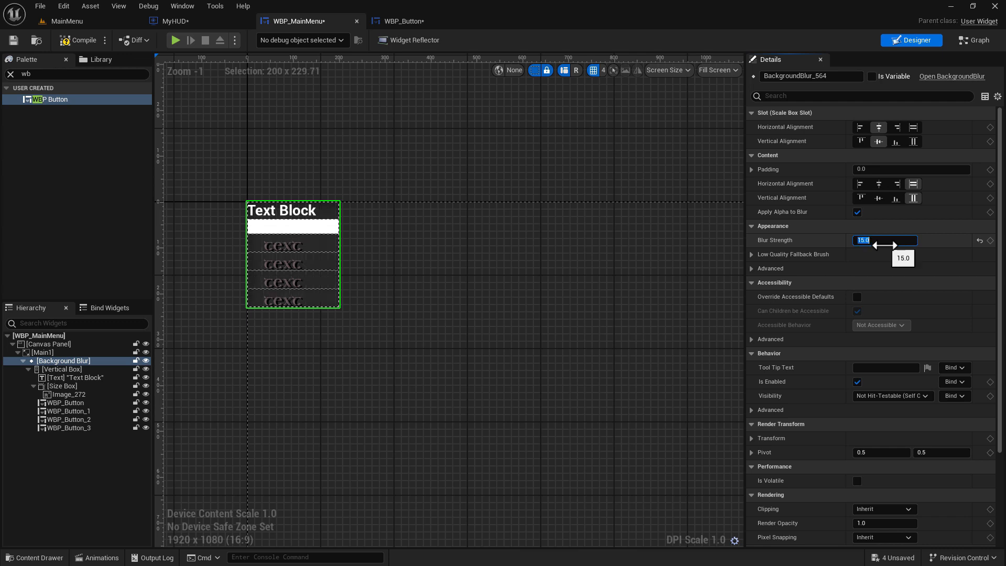
Rename the text block in the Vertical Box as TitleText and set its text to MAIN MENU
click(87, 368)
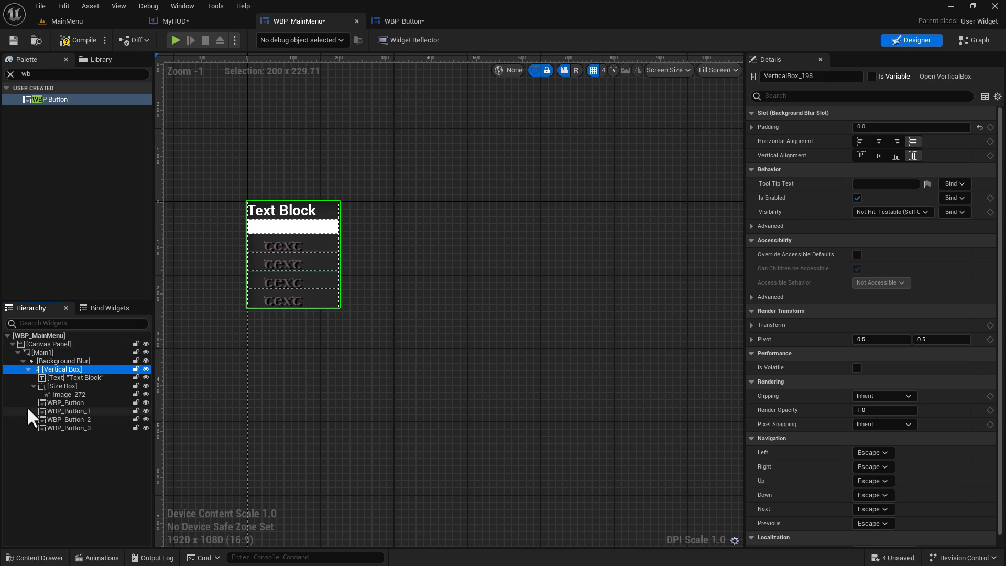
click(87, 379)
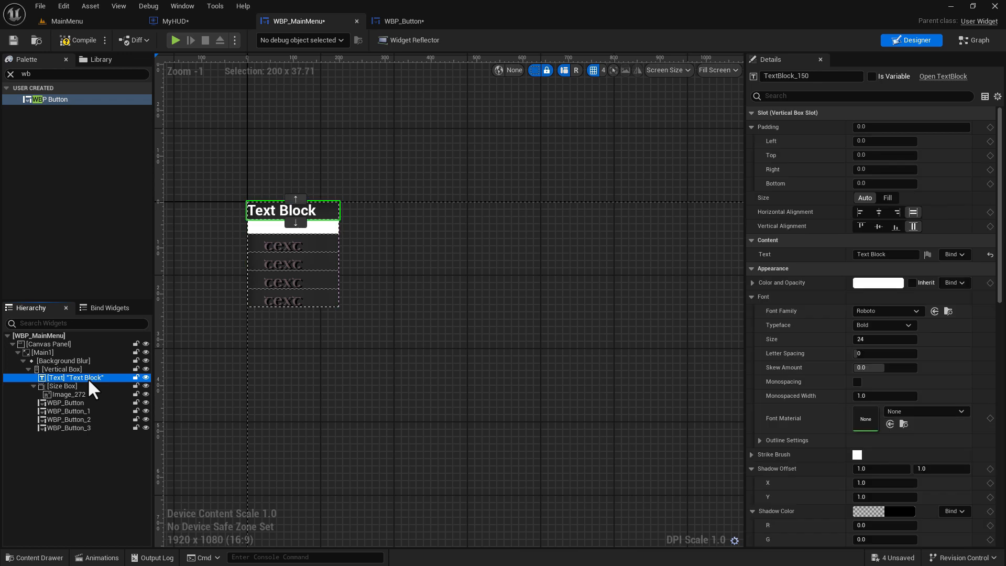
click(807, 76)
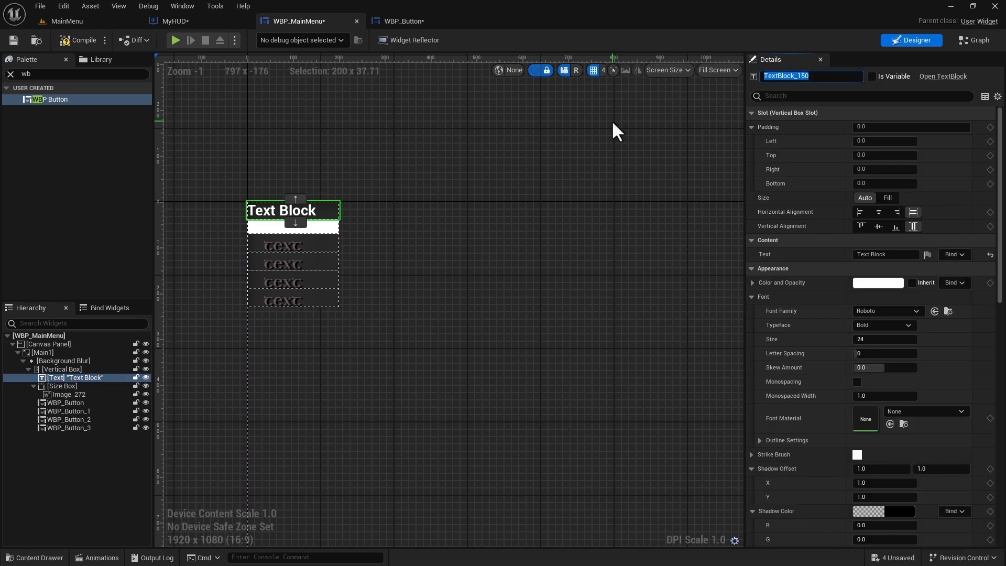
text(TitleText)
key(Return)
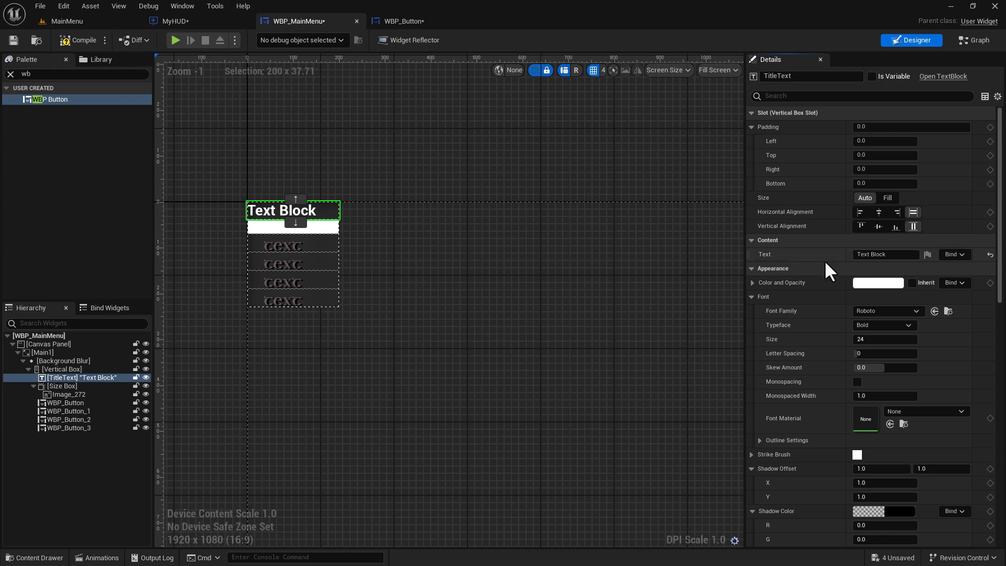
click(892, 256)
text(MAIN MENU)
key(Return)
Apply the saved translucent pale pink (sRGB hex FFD0DA4D) as the title text's color and opacity
click(753, 283)
click(873, 283)
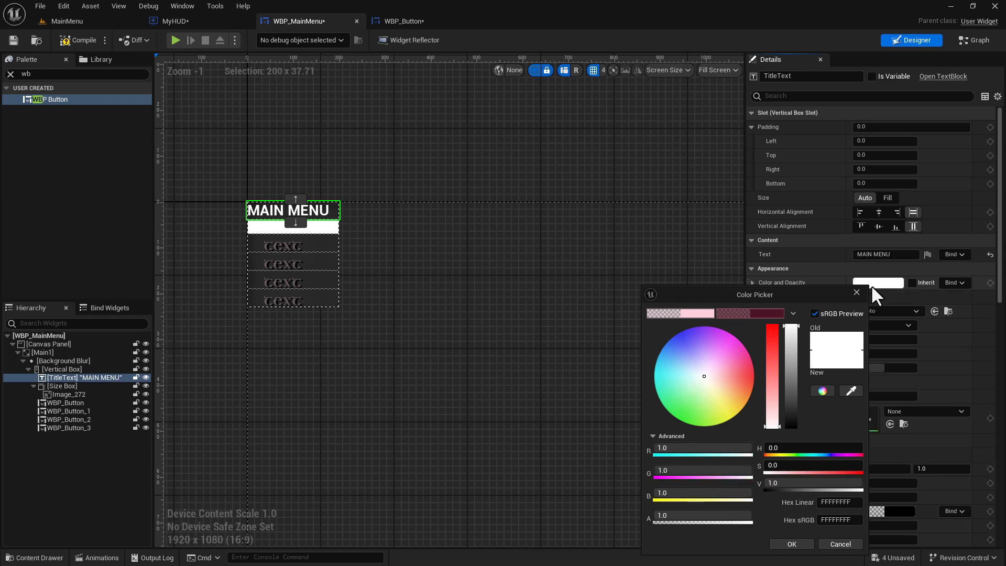
click(697, 310)
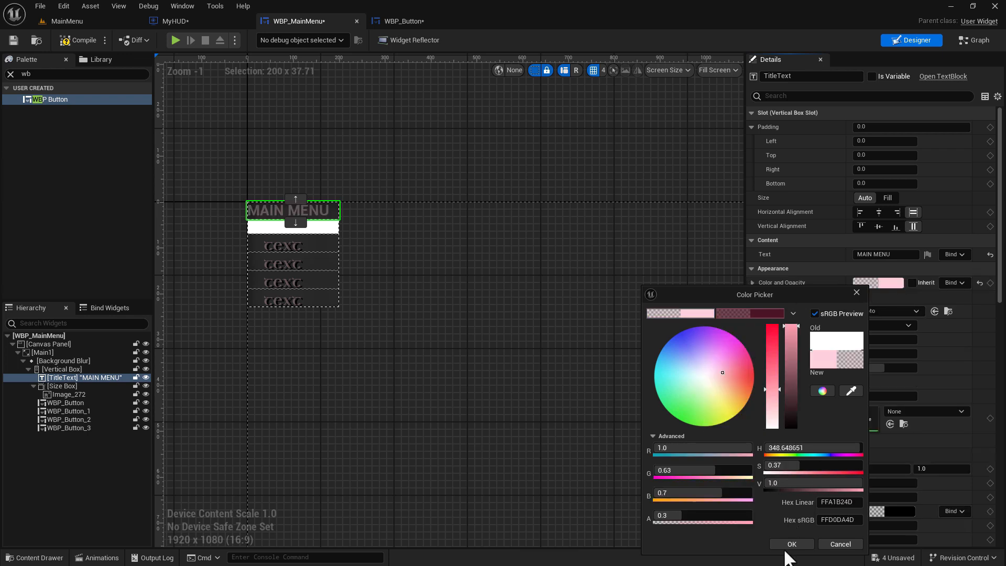
click(792, 544)
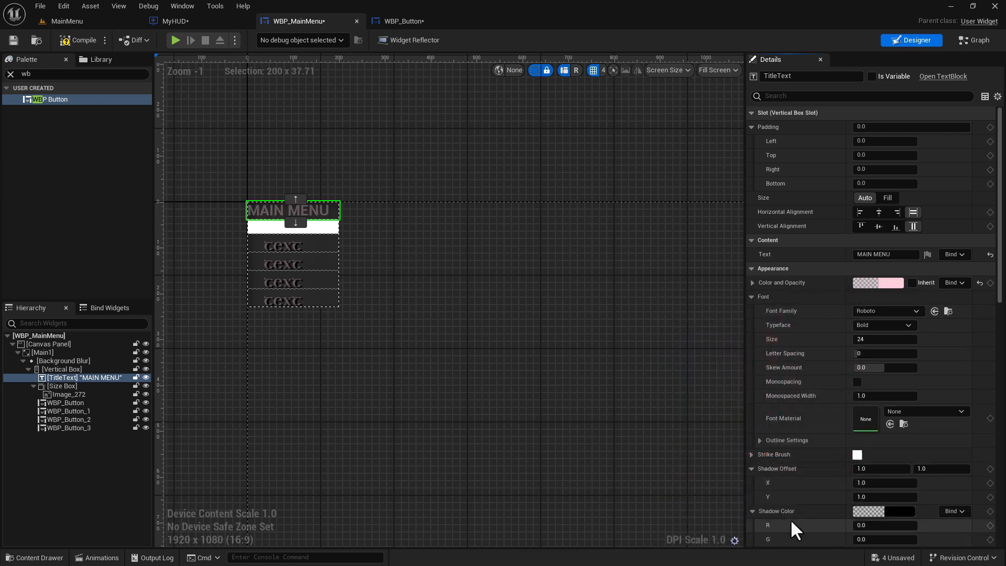
Set the title text's font family to UncialAntiqua-Regular_Font and its size to 50
click(922, 309)
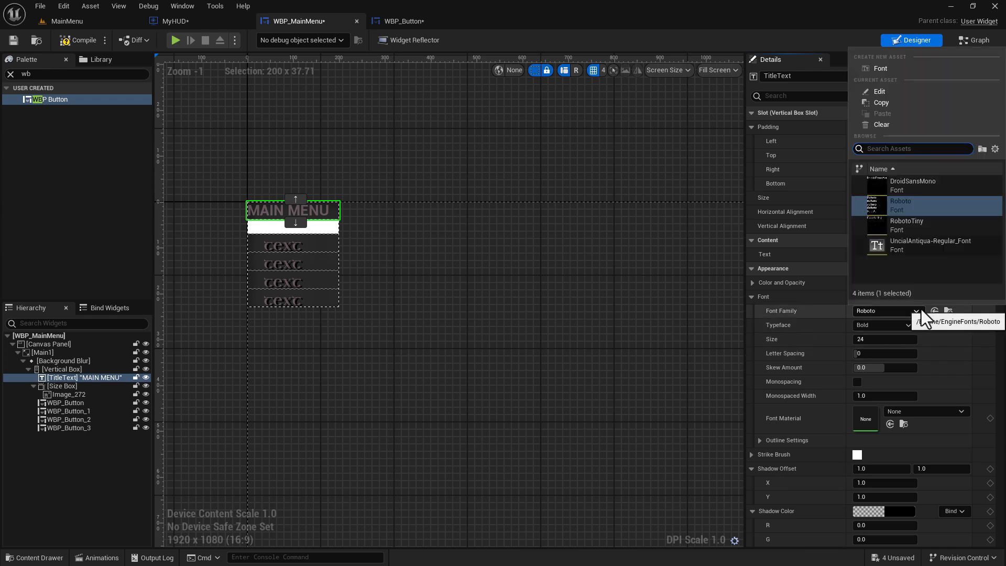
click(924, 243)
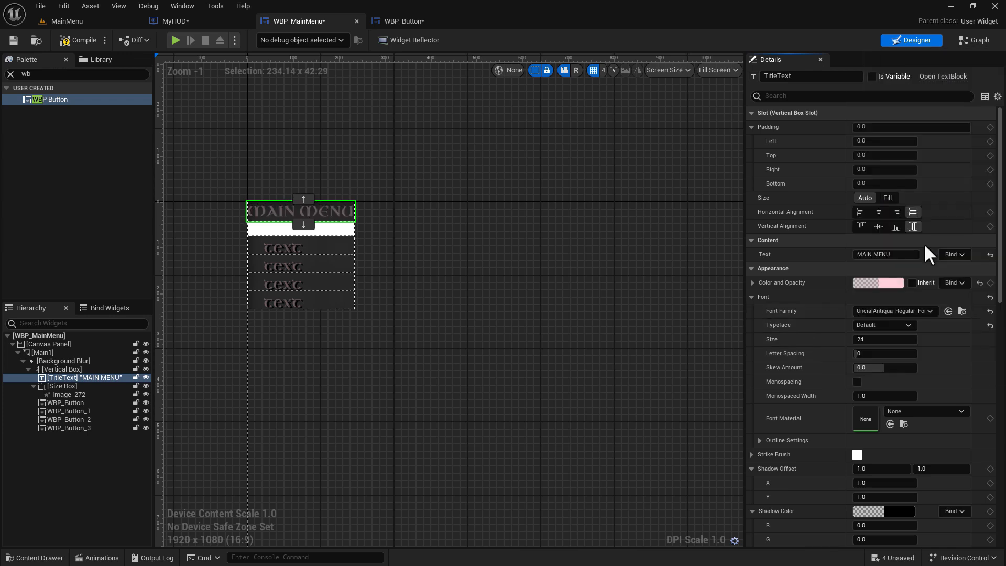
click(871, 340)
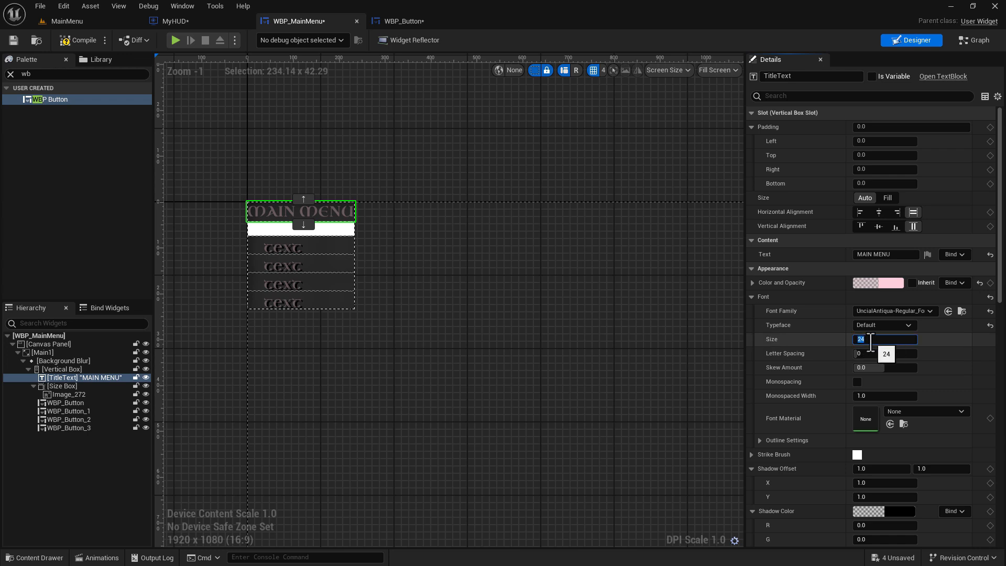
text(50)
key(Return)
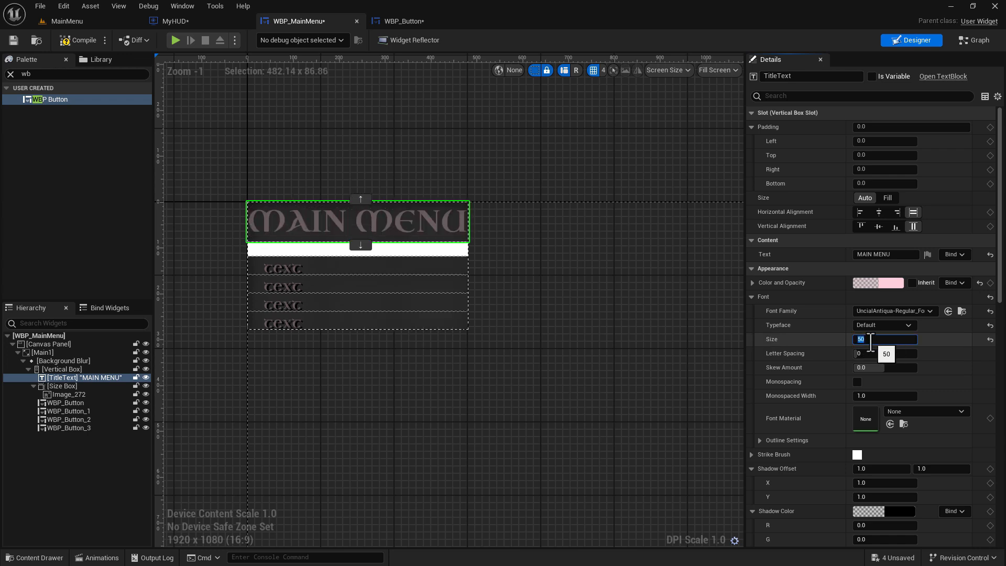
Make the title text's black shadow opaque by setting the shadow color's alpha to 1
scroll(388, 272, up, 2)
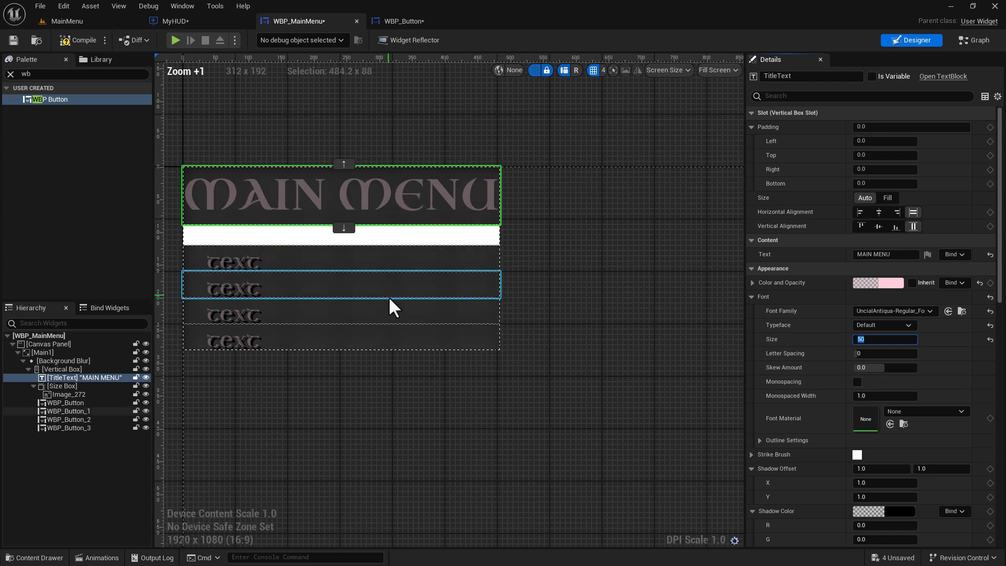
right_drag(361, 404, 471, 436)
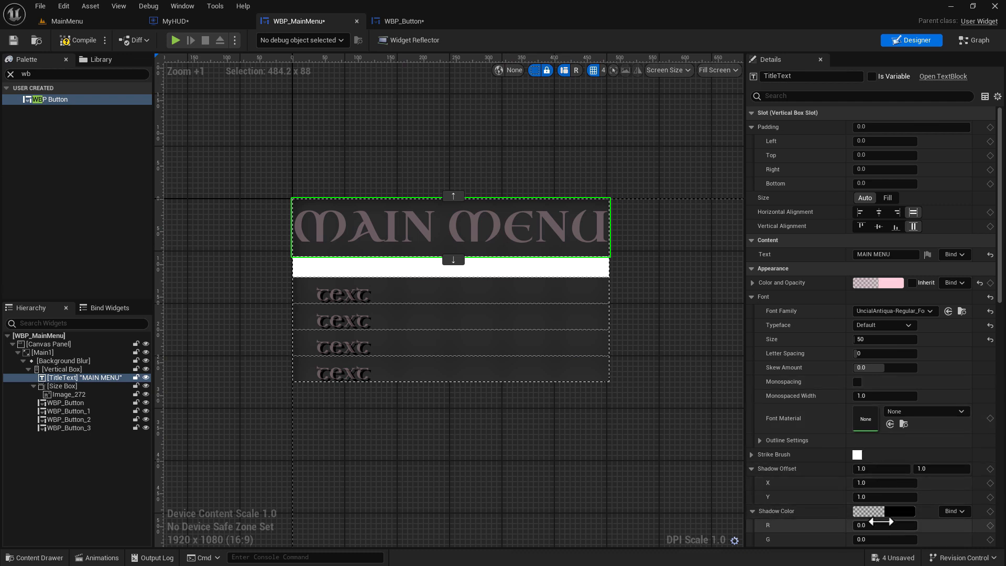
scroll(867, 509, down, 2)
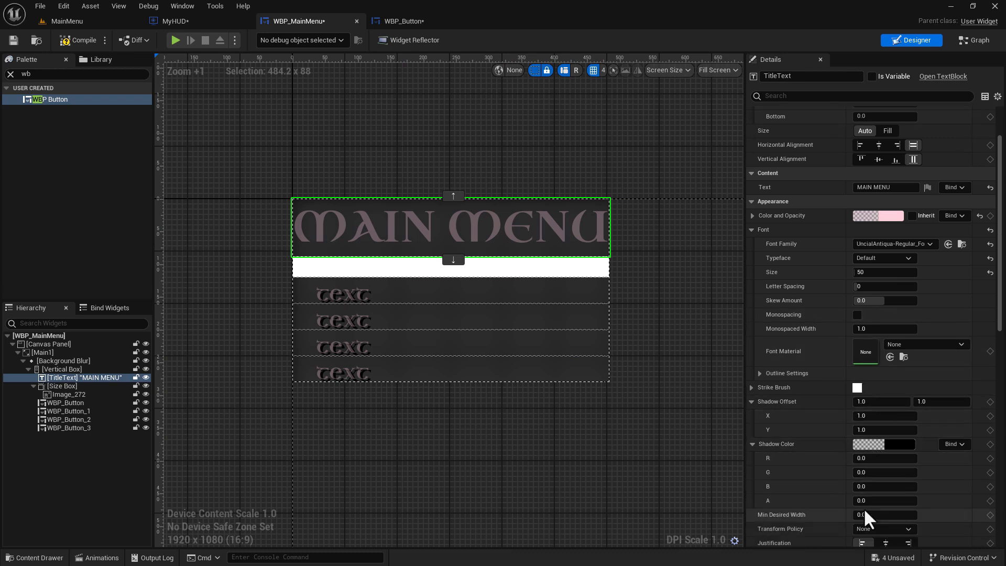
drag(870, 502, 865, 502)
click(895, 502)
text(1)
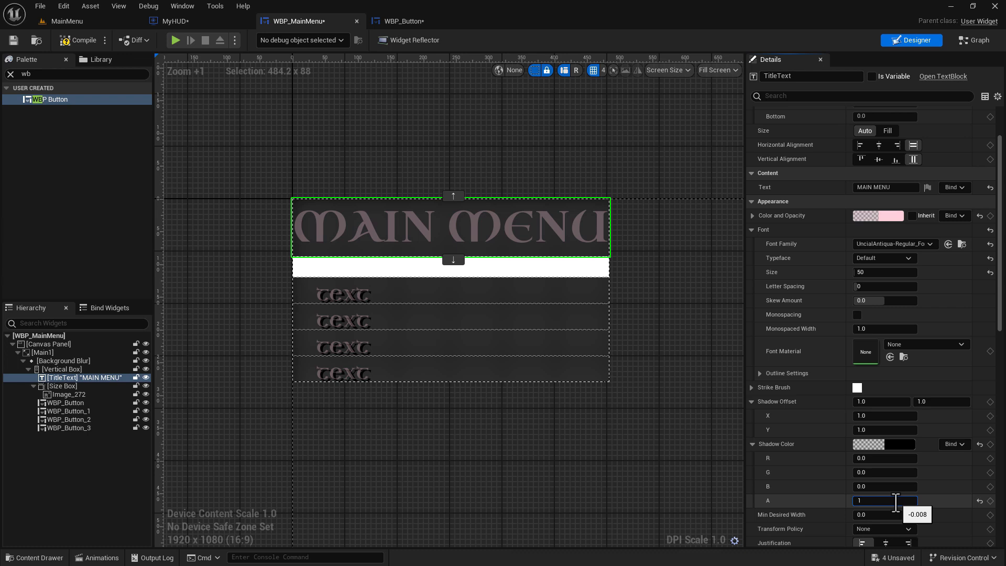
key(Return)
Set the title text's shadow offset to 5 in X and 6 in Y
click(879, 402)
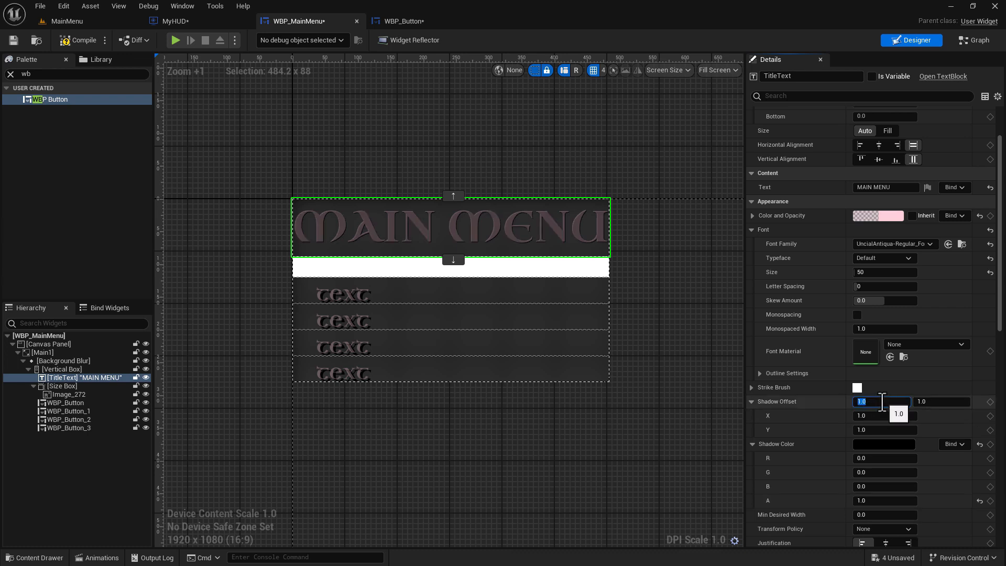
text(5)
key(Tab)
text(6)
key(Return)
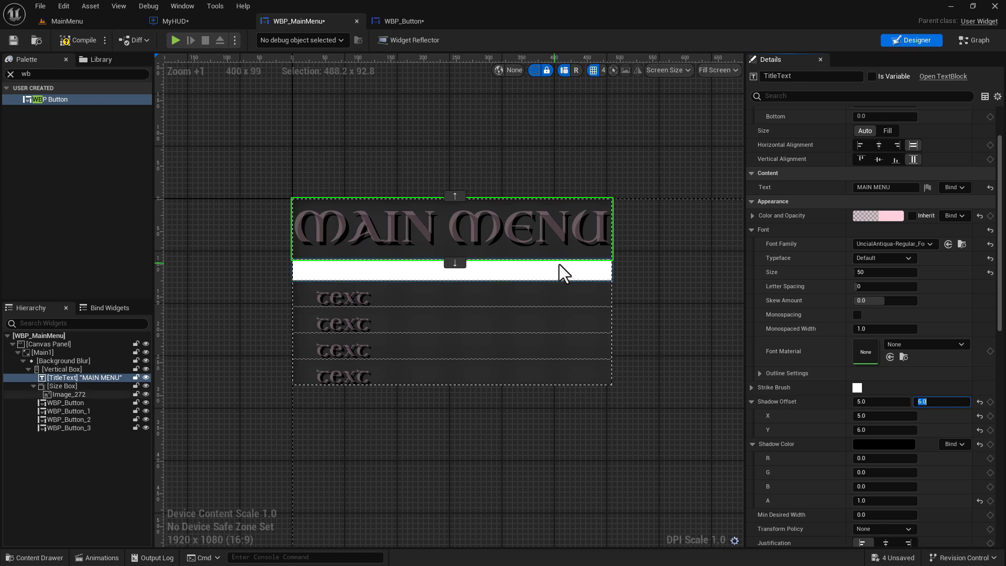
Set the title text's padding to 10 on the left, top and right, and -10 on the bottom
scroll(897, 237, up, 3)
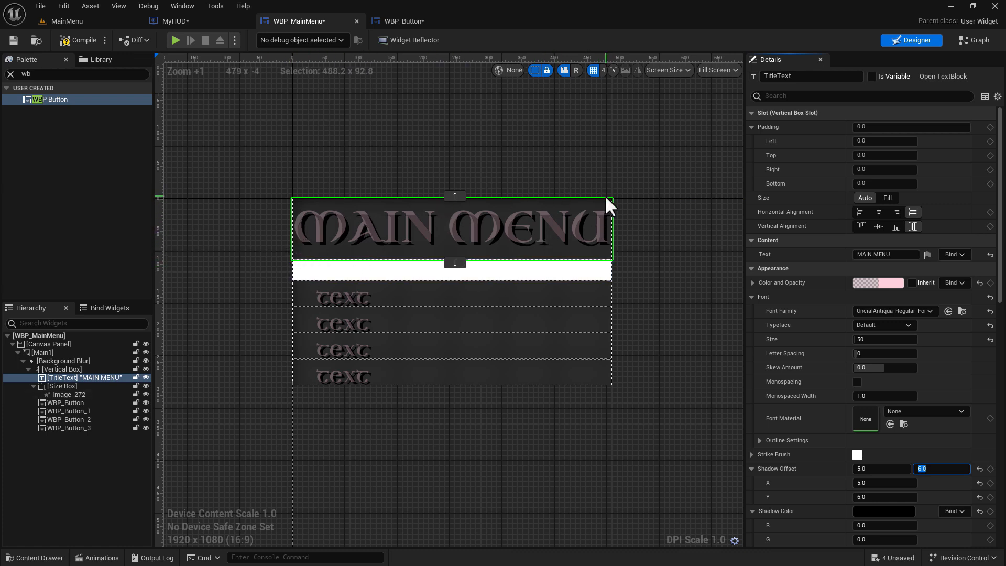
click(873, 142)
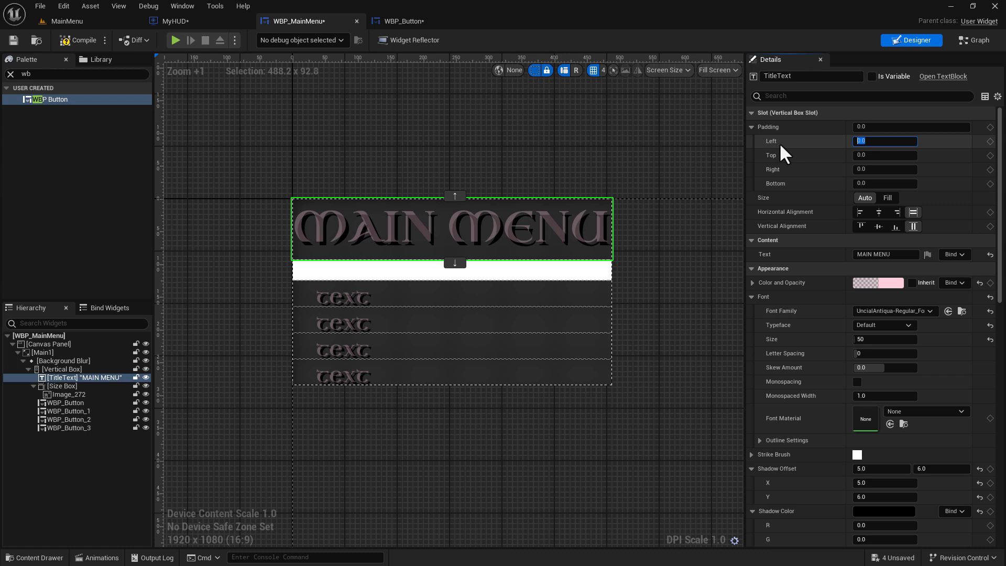
text(10)
key(Tab)
text(10)
key(Tab)
text(10)
key(Tab)
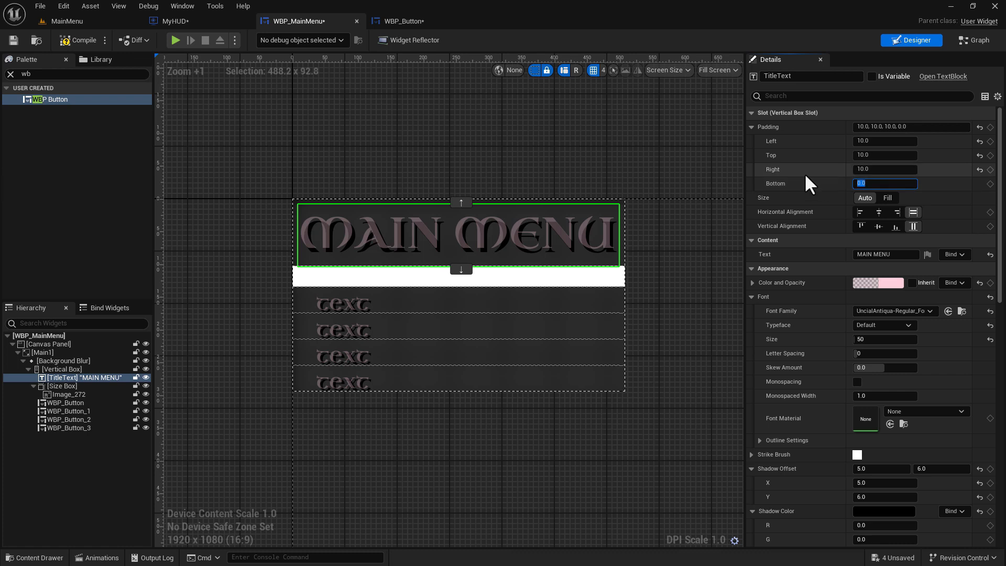
text(-)
key(Return)
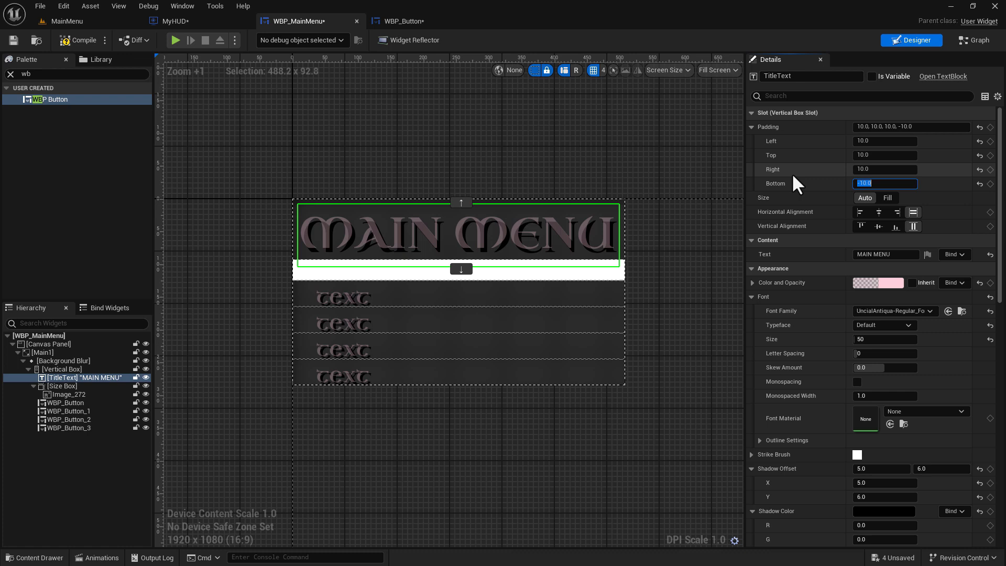
Center the divider's Size Box horizontally and enable a width override of 479
click(79, 387)
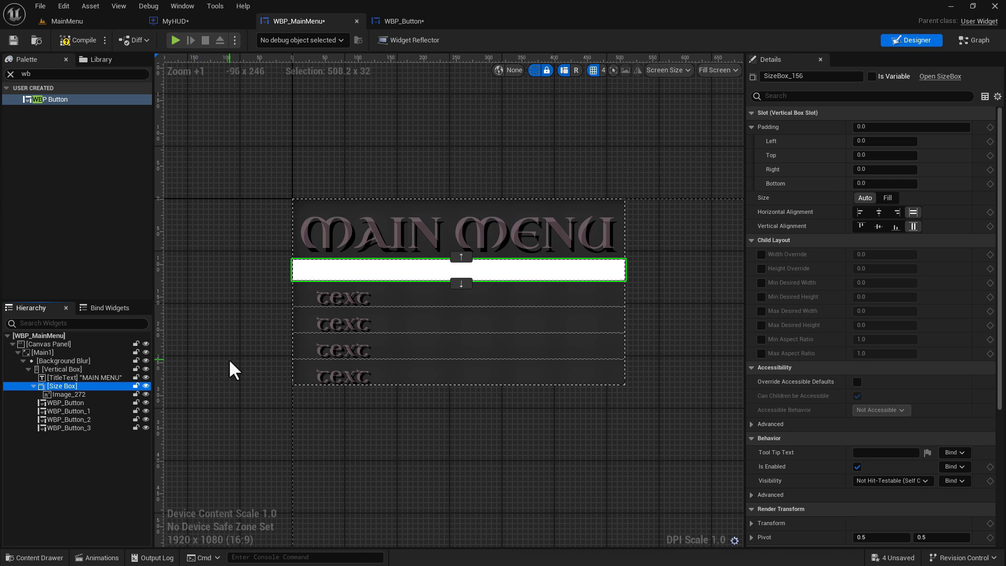
click(879, 213)
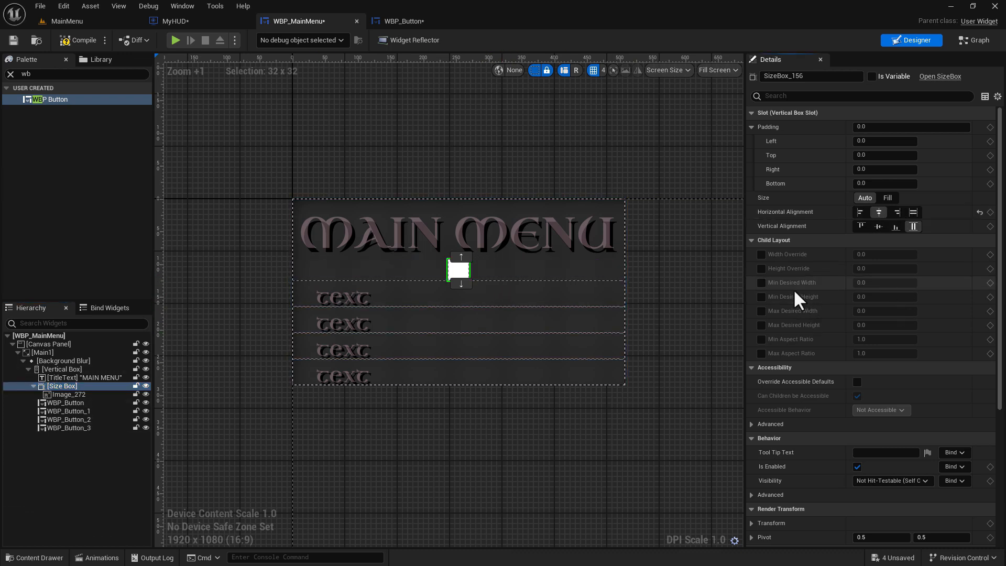
click(761, 255)
click(886, 255)
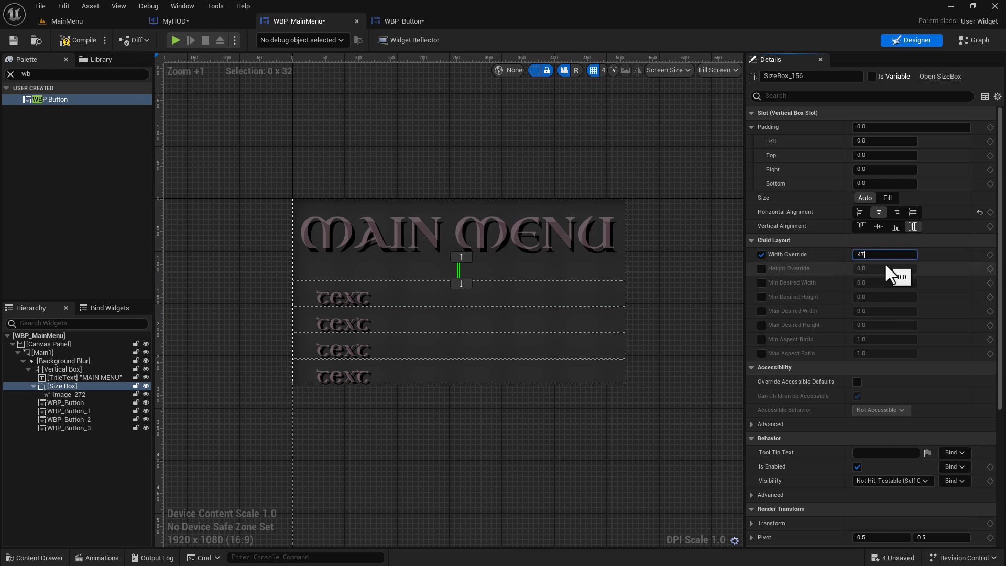
text(479)
key(Return)
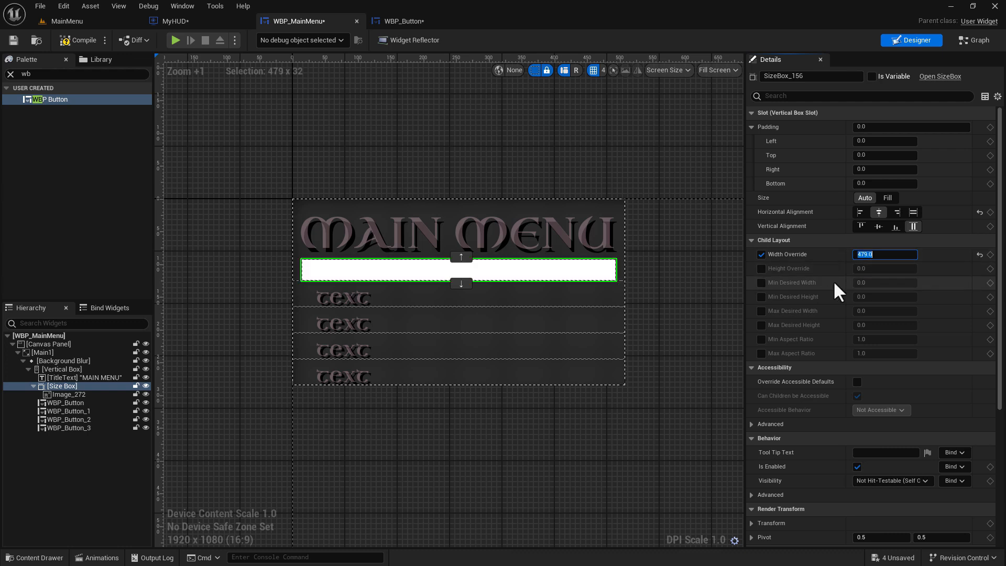
Enable a height override of 9 on the divider's Size Box
click(761, 268)
click(870, 269)
text(9)
key(Return)
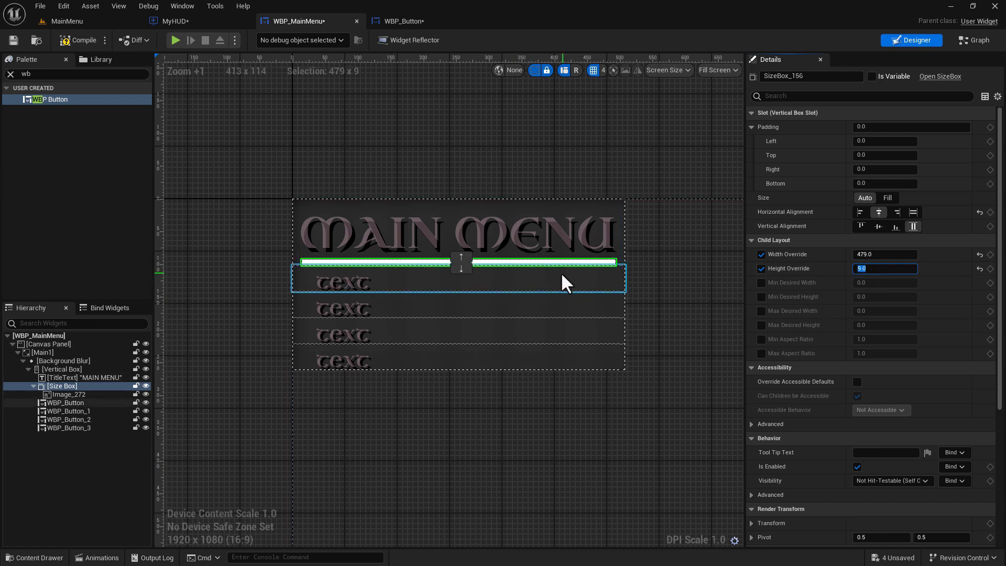
Tint the divider image inside the Size Box with R 0.073, G 0.008, B 0.017 and A 0.7
click(94, 393)
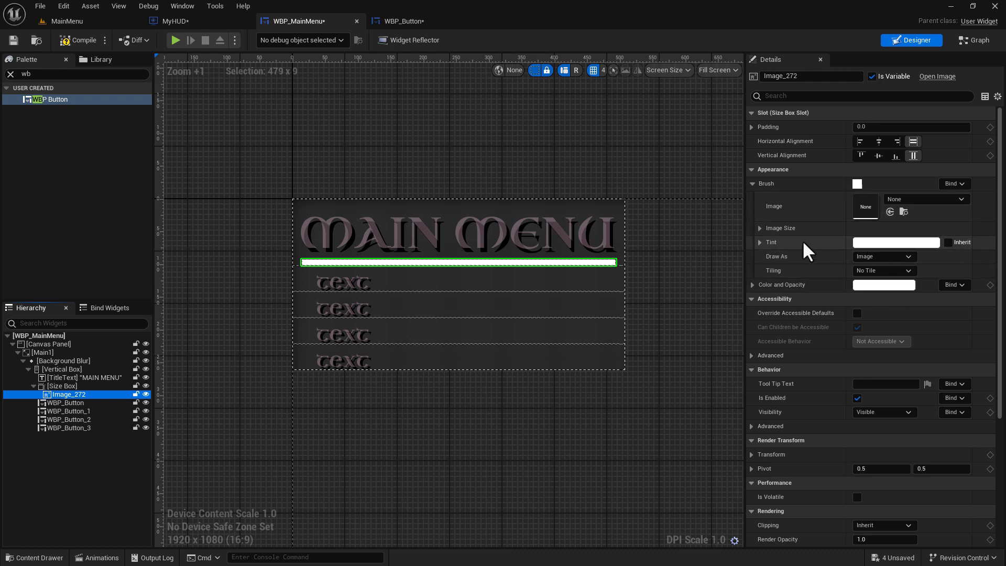
click(760, 242)
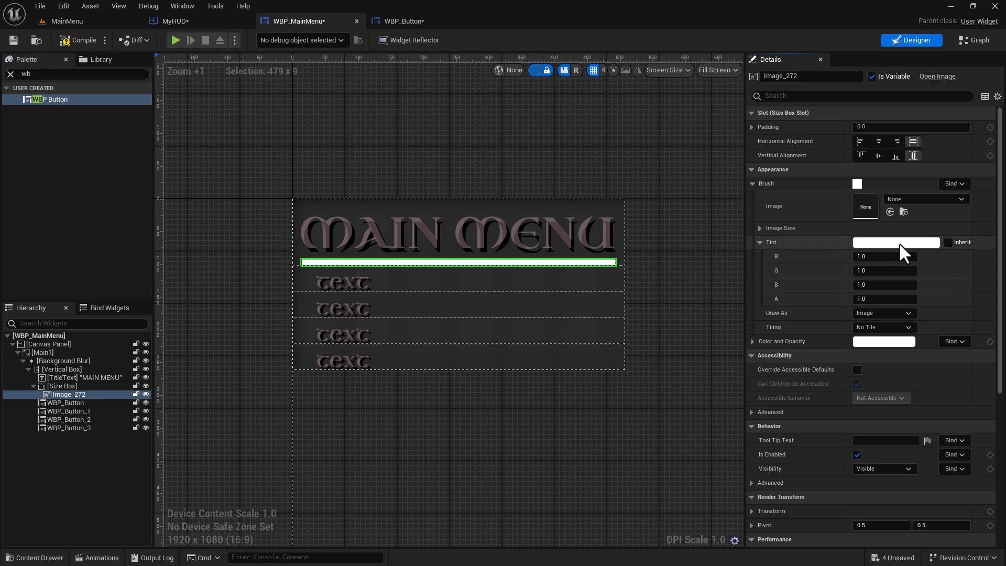
click(753, 341)
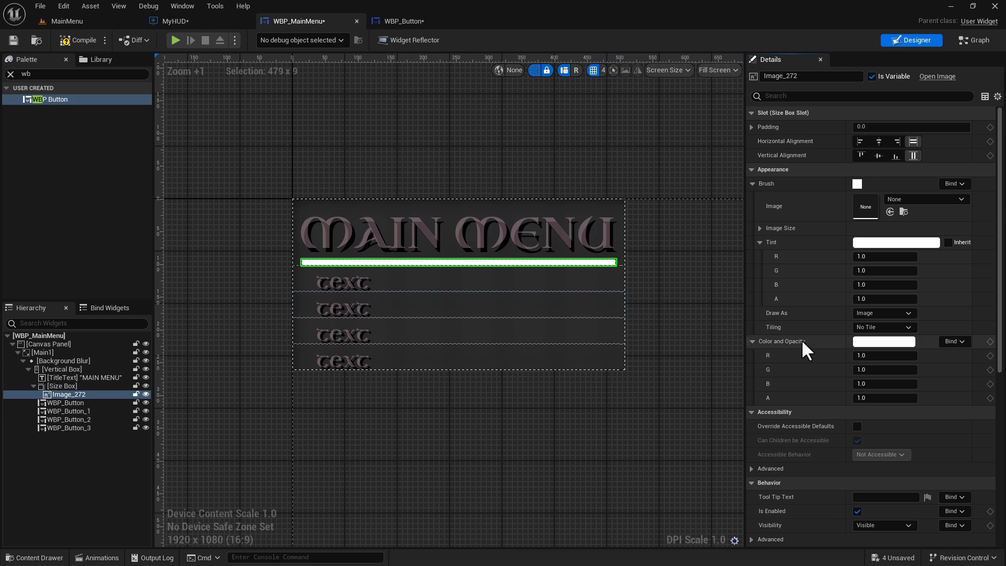
click(753, 341)
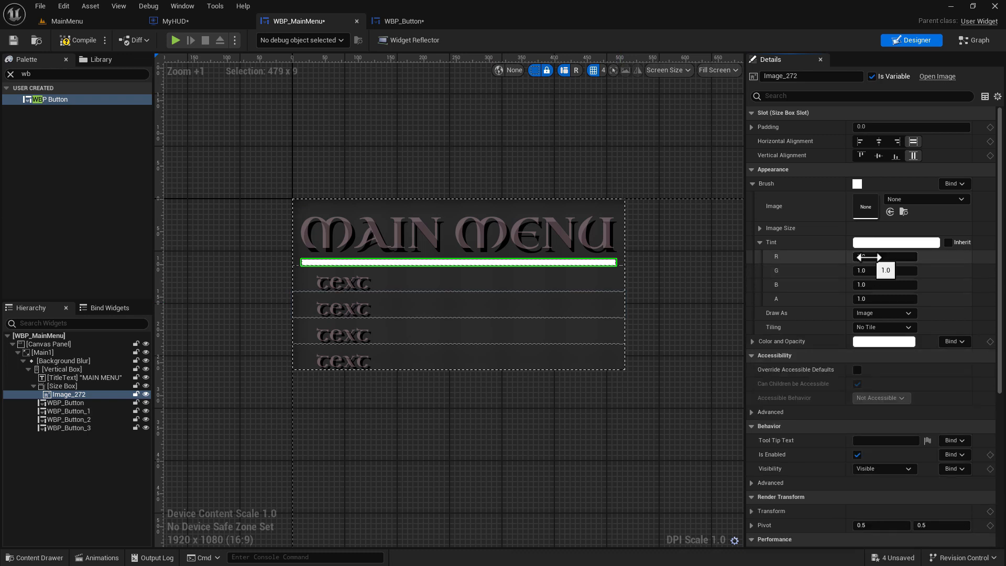
click(877, 257)
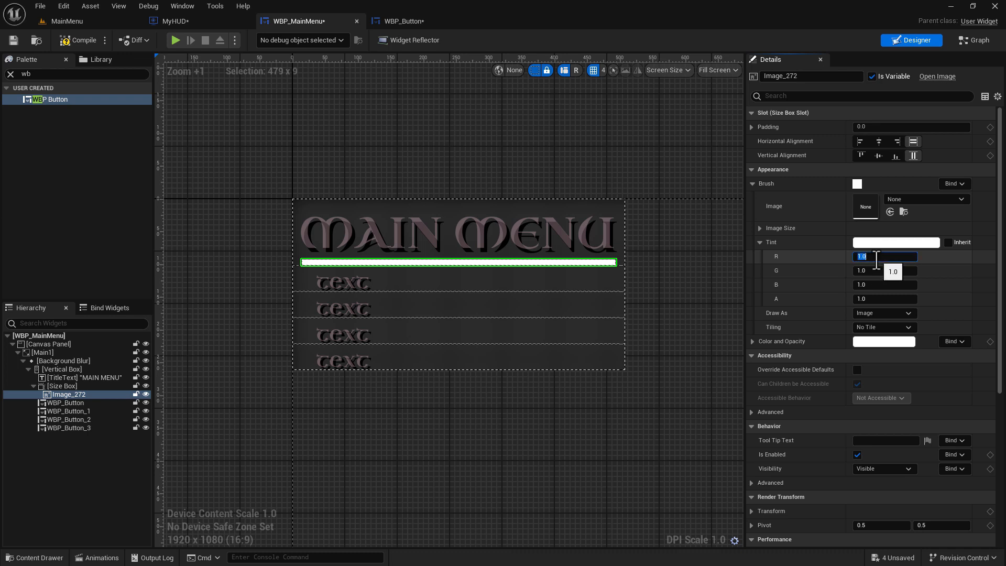
text(.073)
key(Tab)
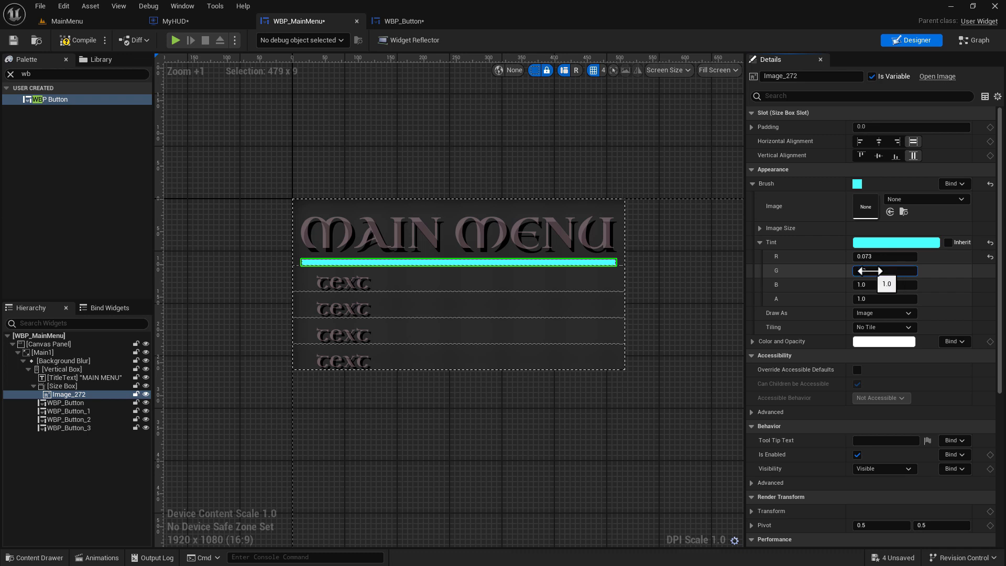
key(Return)
click(863, 288)
text(.008)
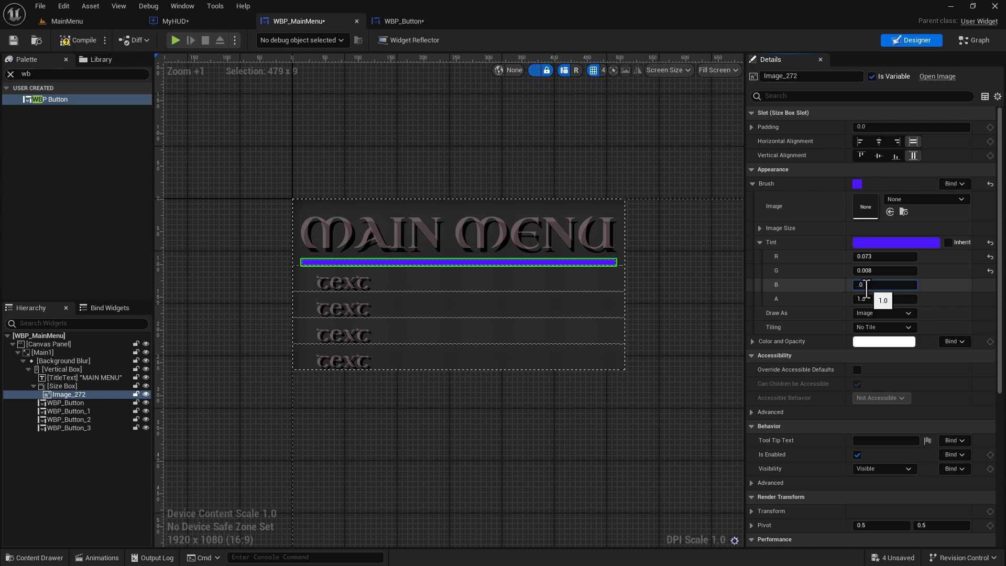
text(1)
text(7)
key(Return)
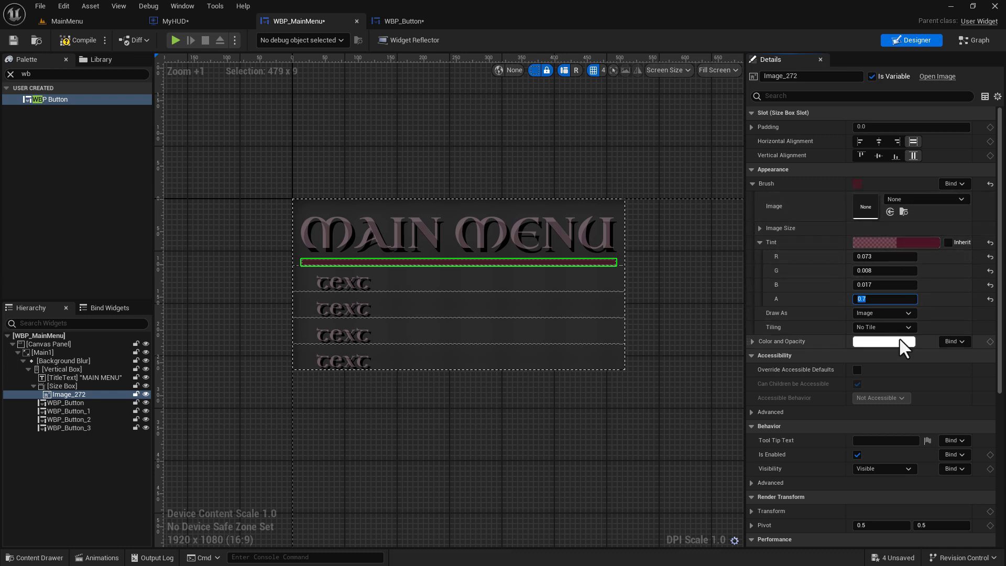
Rename the first button widget under the divider as WBP_Start and set its text to start
scroll(546, 265, up, 1)
scroll(546, 265, up, 1)
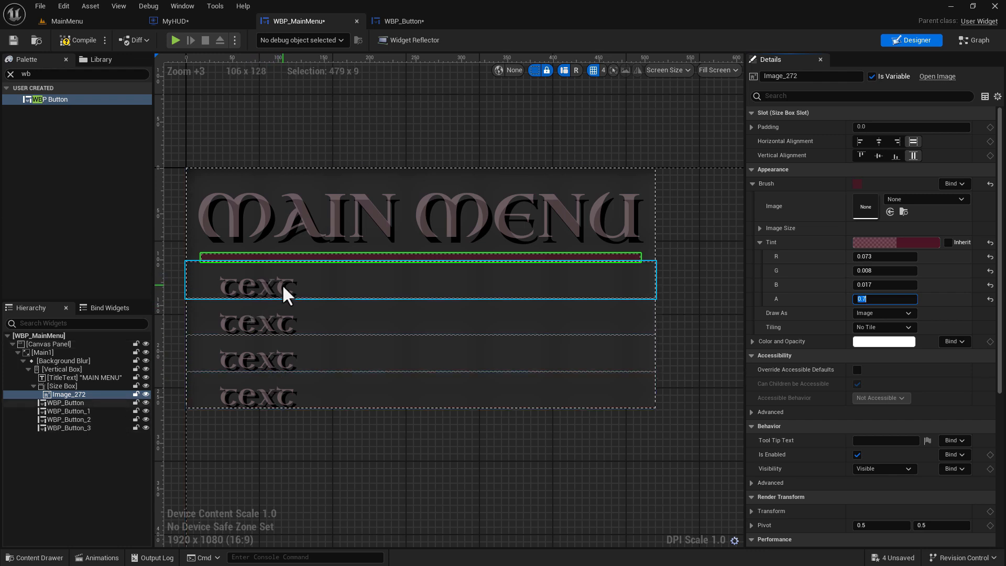
click(99, 403)
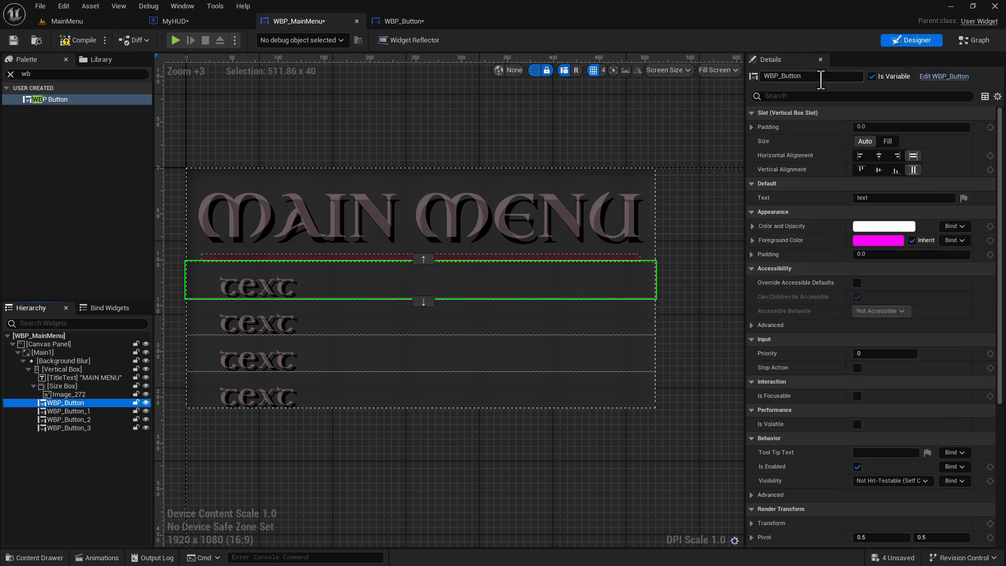
click(821, 79)
click(821, 78)
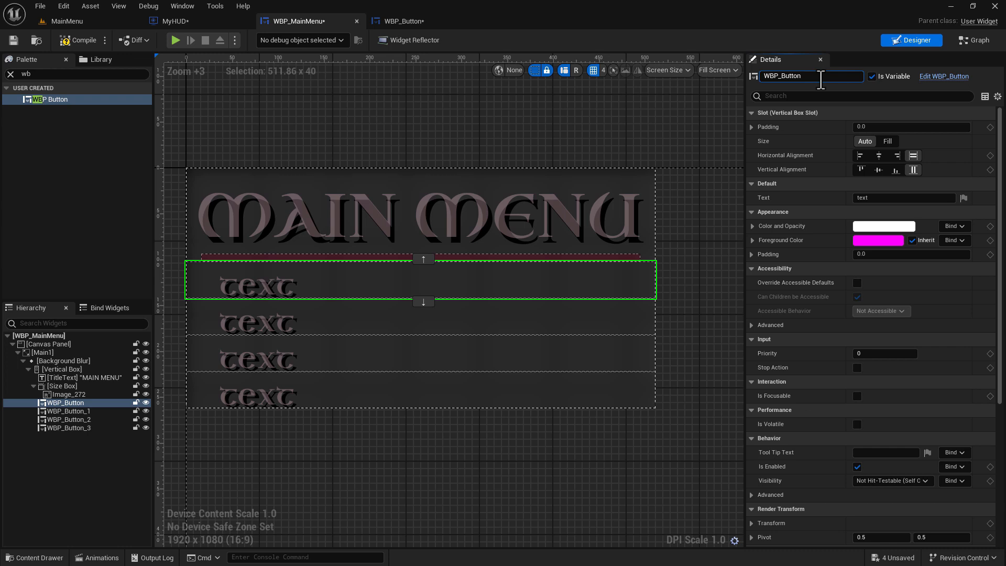
key(BackSpace)
key(BackSpace)
text(Start)
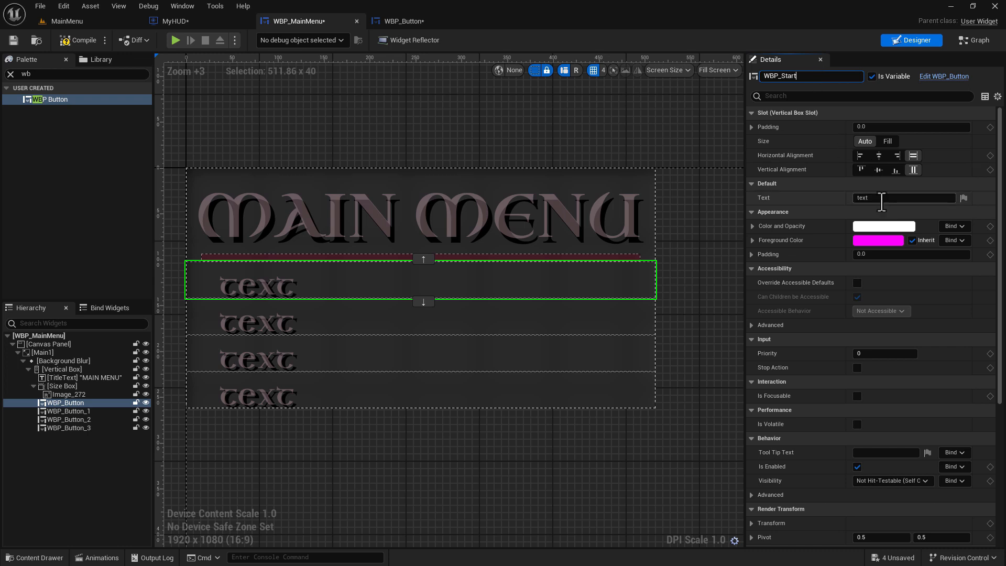
click(835, 201)
click(895, 199)
text(start)
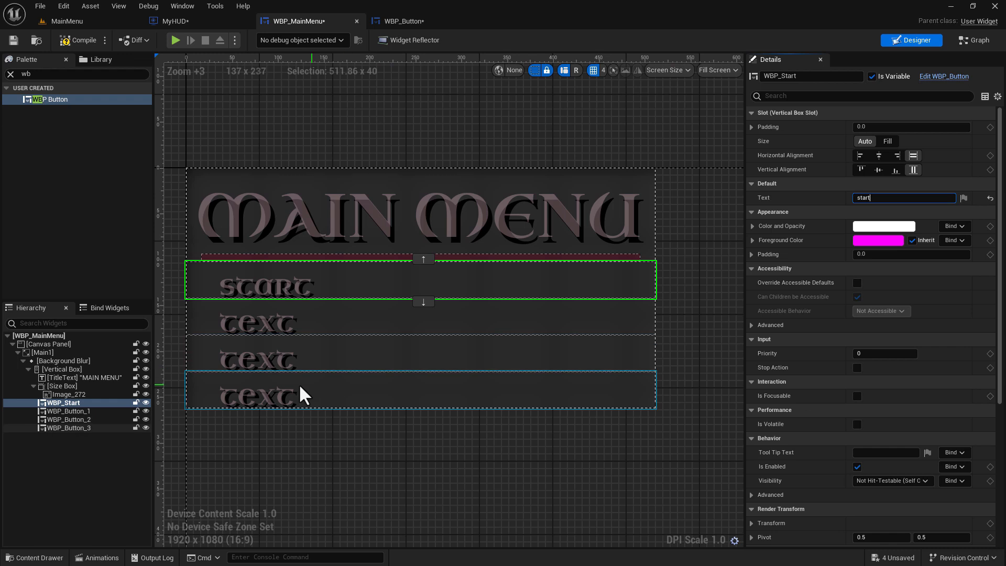
Rename the second button widget, below WBP_Start, as WBP_Quit and set its text to quit
click(82, 410)
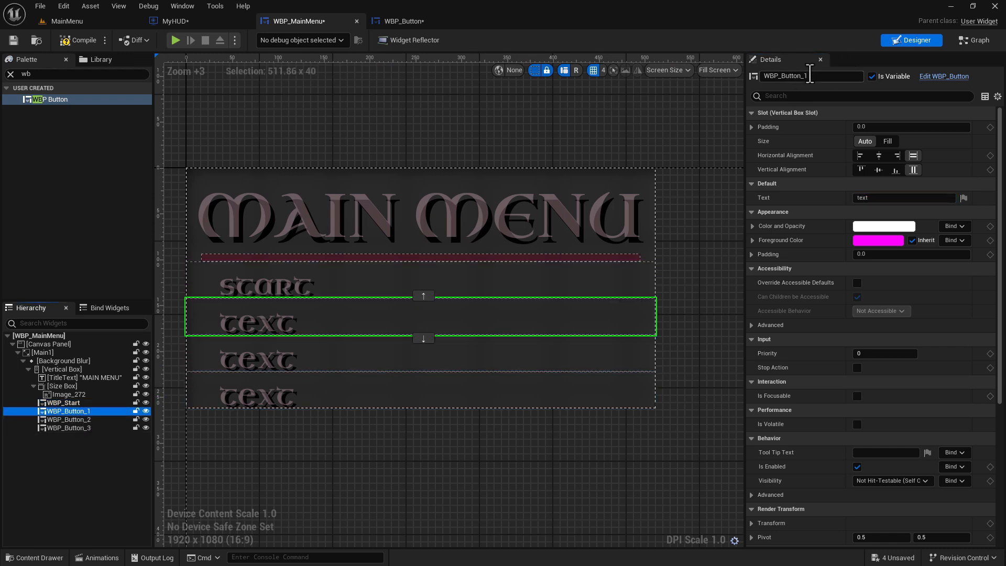
click(811, 77)
click(814, 77)
key(BackSpace)
key(BackSpace)
key(BackSpace)
key(BackSpace)
key(BackSpace)
key(BackSpace)
key(BackSpace)
key(BackSpace)
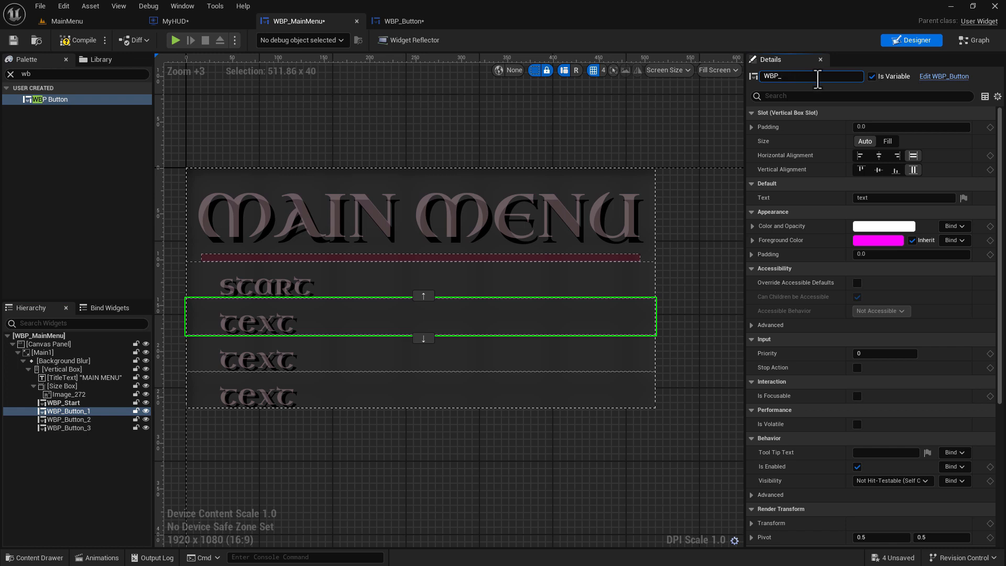
text(Quit)
click(860, 198)
text(qo)
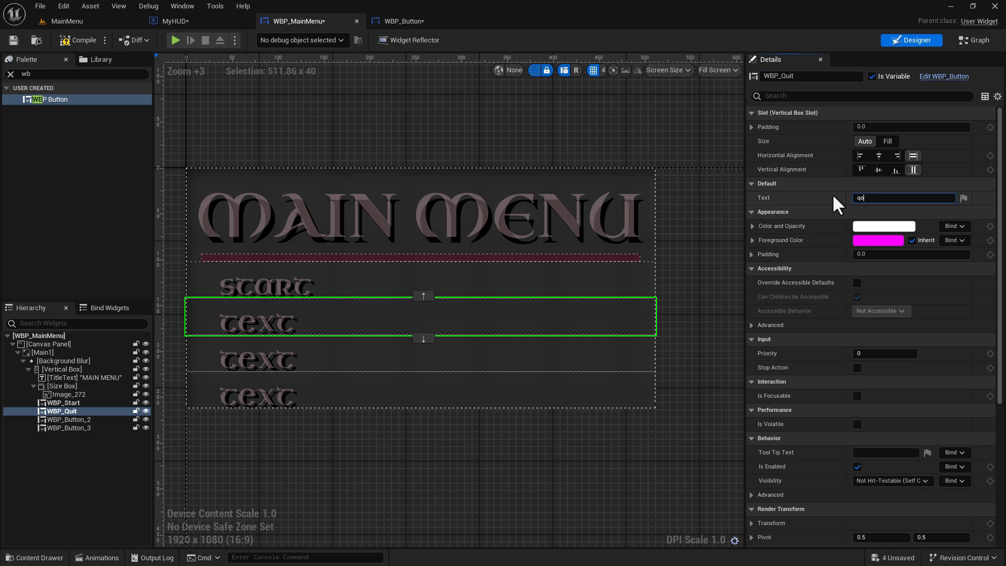
text(it)
key(Return)
Rename the third button widget, WBP_Button_2, as WBP_Help and set its text to help
click(80, 418)
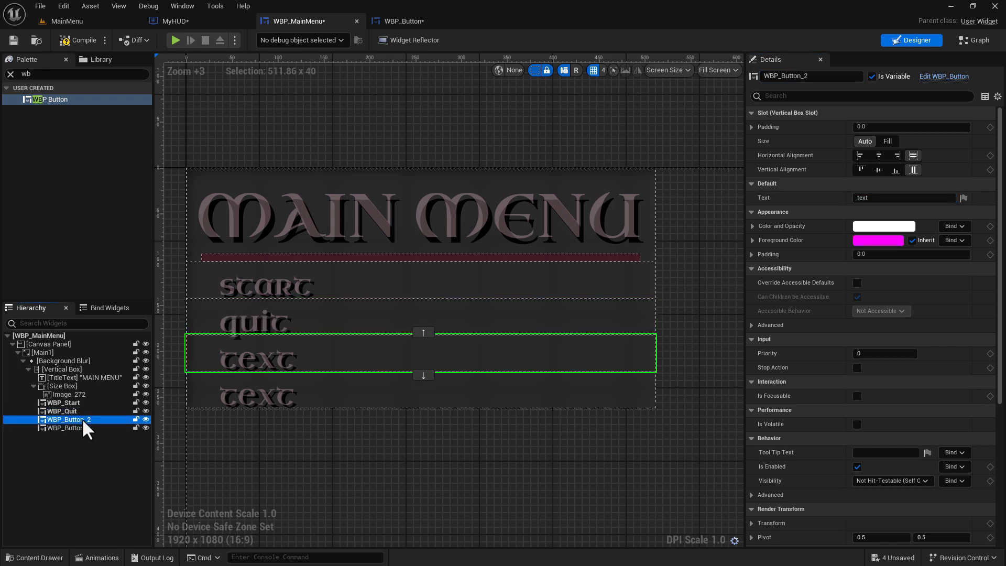
click(822, 77)
click(822, 77)
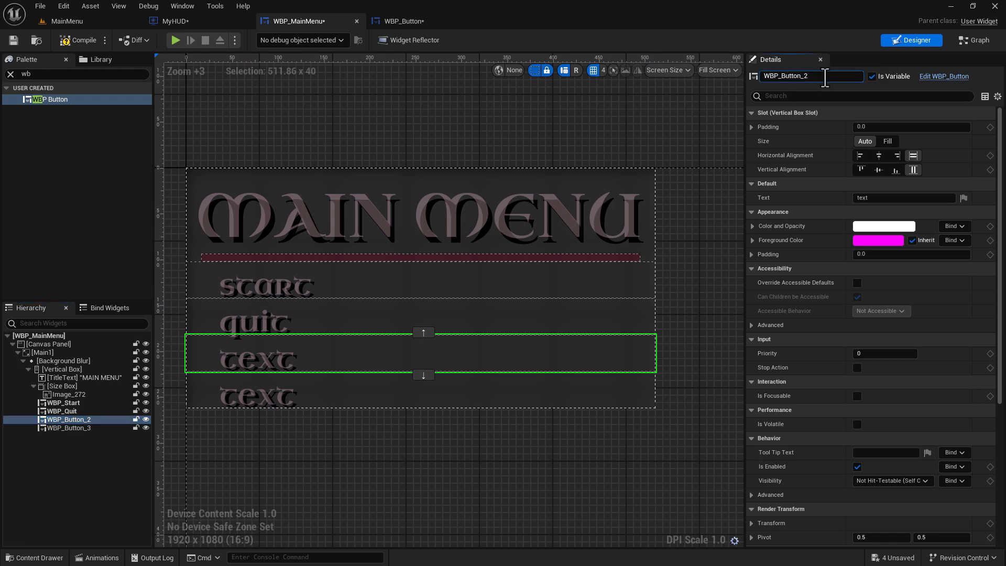
key(BackSpace)
key(BackSpace)
key(BackSpace)
key(BackSpace)
key(BackSpace)
key(BackSpace)
key(BackSpace)
key(BackSpace)
text(Help)
key(Tab)
text(h)
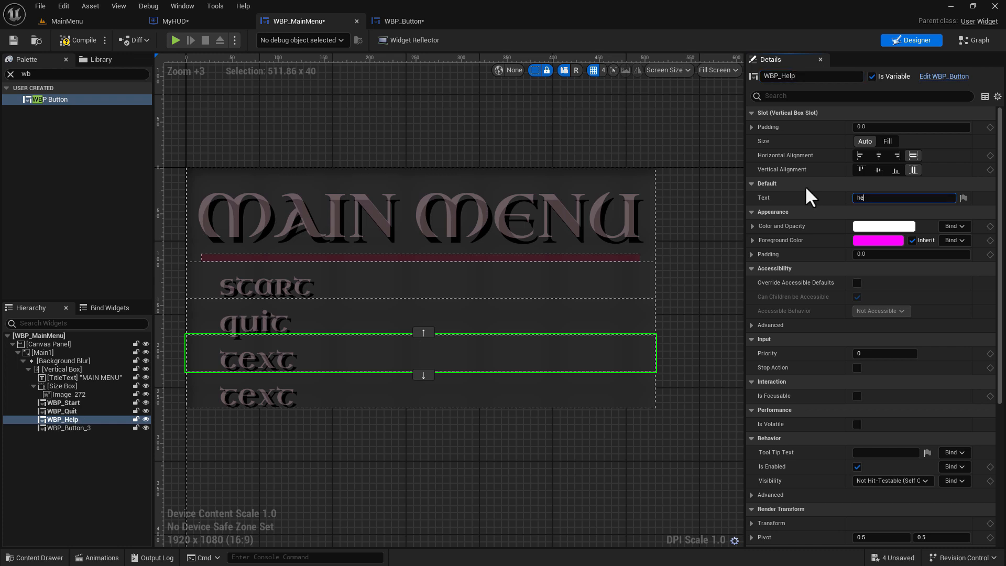
text(elp)
key(Return)
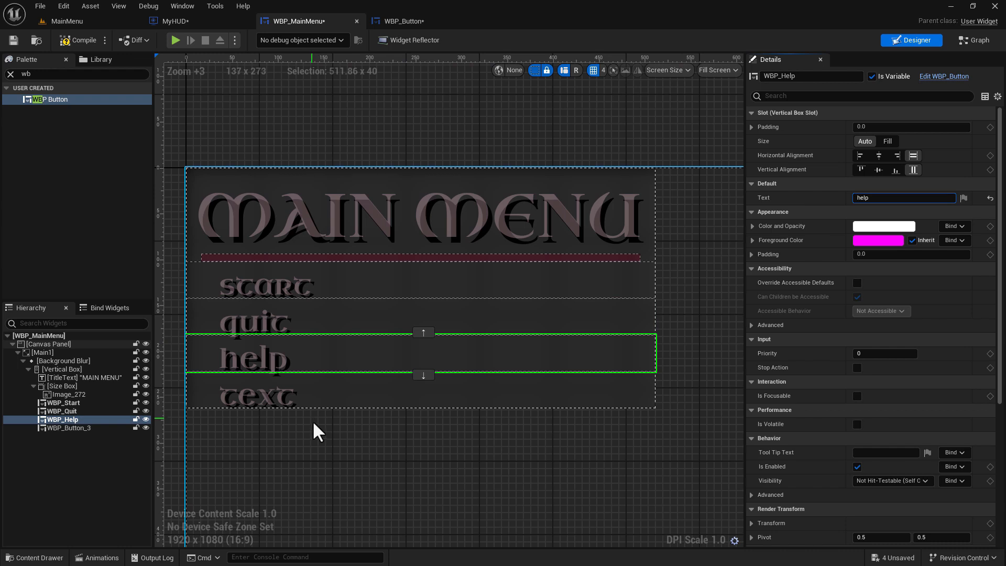
Rename the last button widget, WBP_Button_3, as WBP_More and set its text to more
click(92, 429)
click(823, 77)
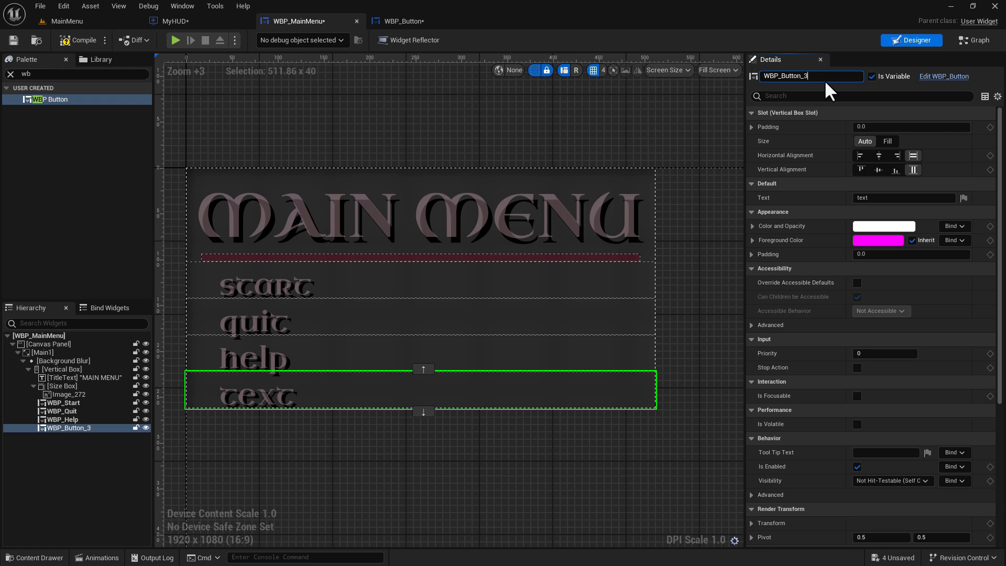
key(BackSpace)
key(BackSpace)
text(Mo)
click(884, 198)
text(more)
key(Return)
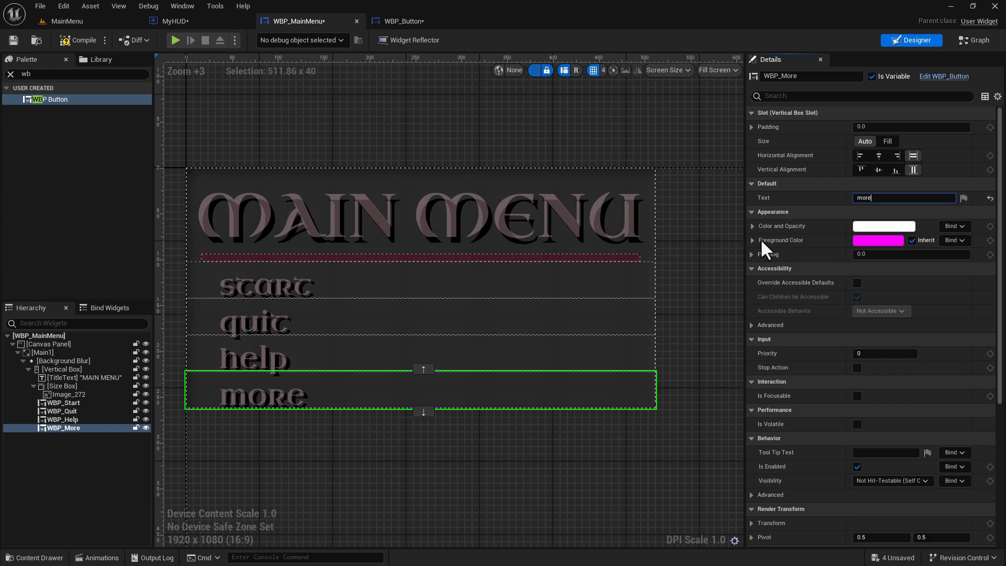
scroll(568, 307, down, 4)
scroll(609, 431, up, 2)
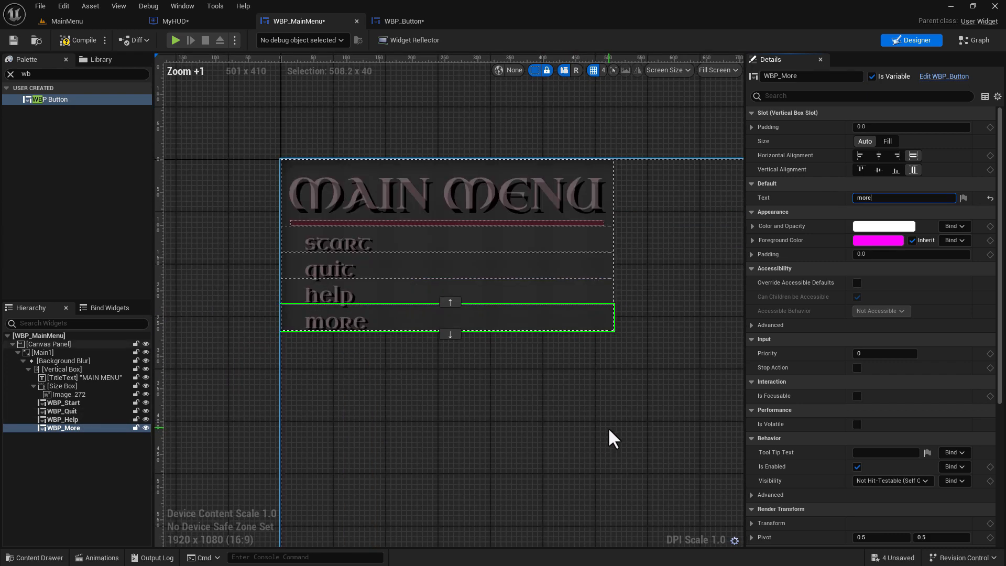
click(516, 401)
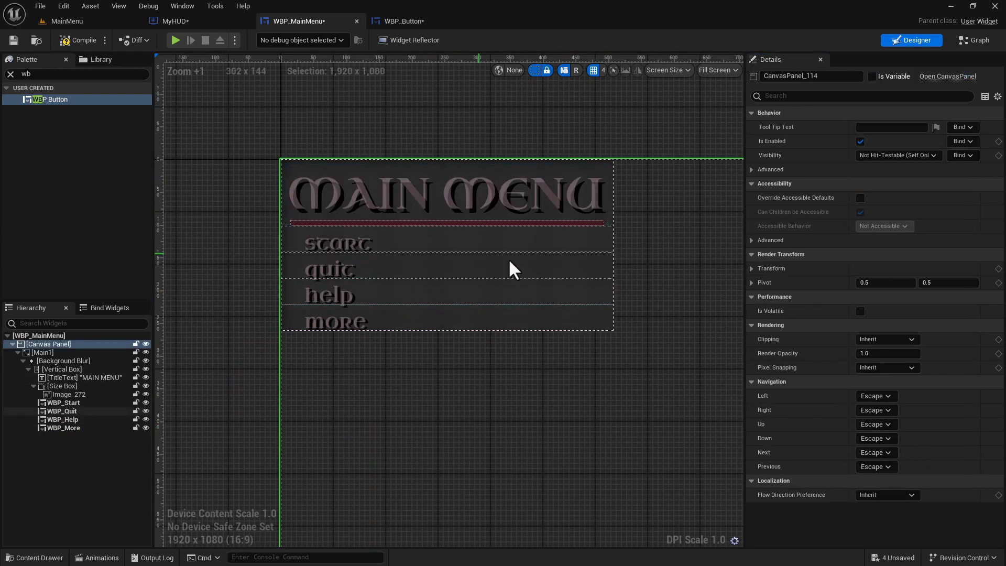